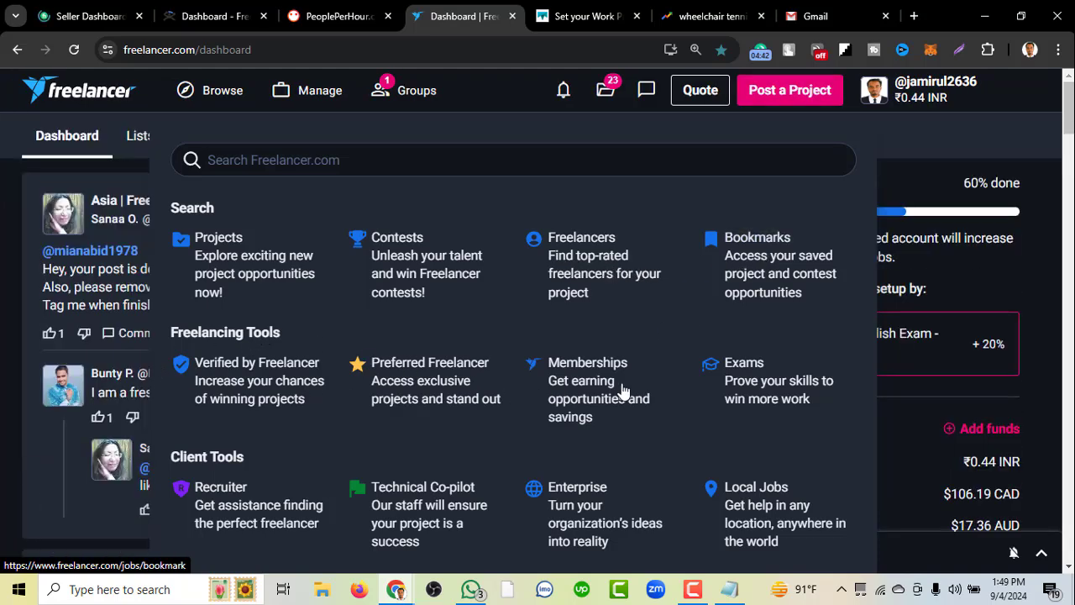
Open the "Social Media Monitoring for Infidelity" project from the recent projects list.
scroll(618, 390, down, 1)
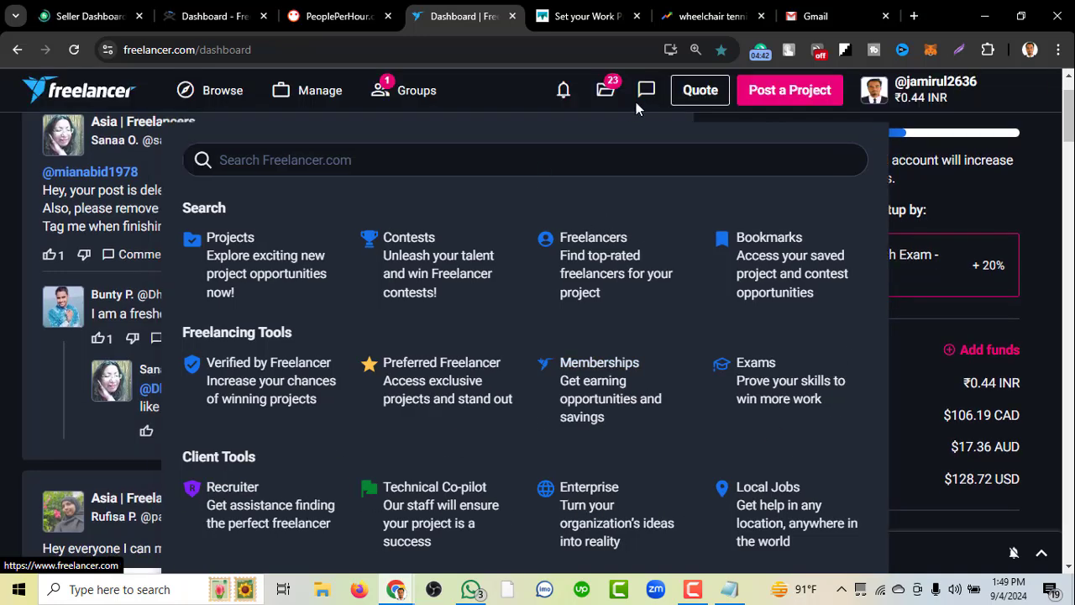
scroll(454, 134, down, 1)
scroll(538, 105, up, 2)
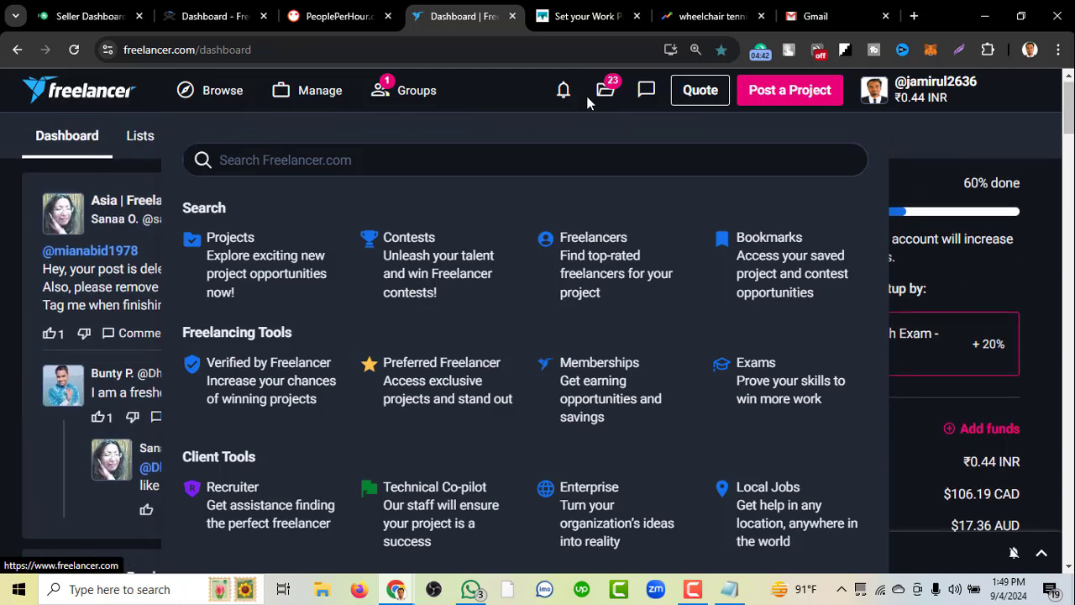
click(605, 93)
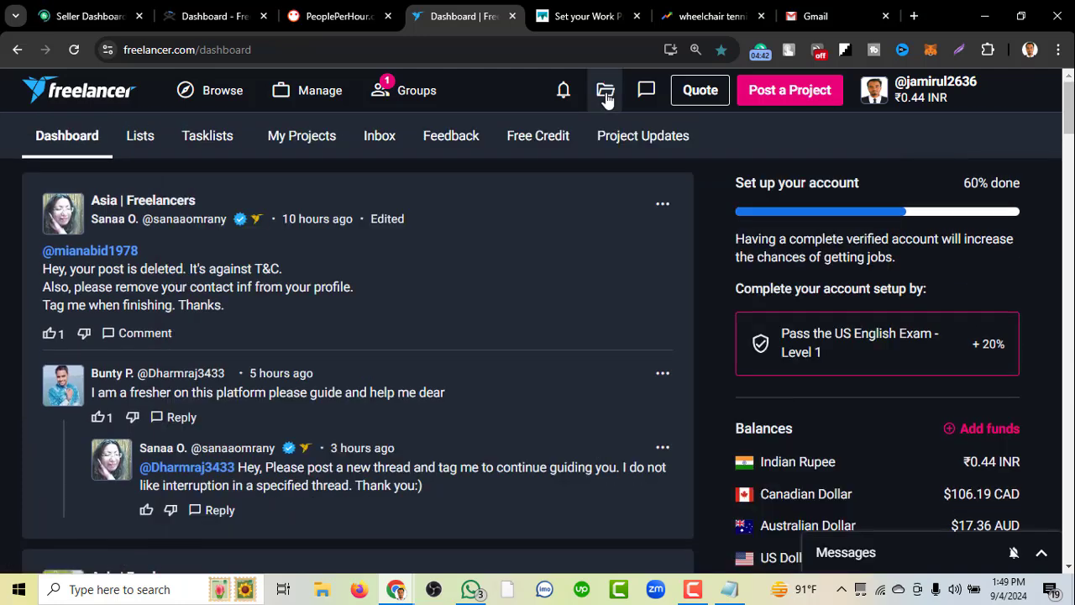
click(605, 94)
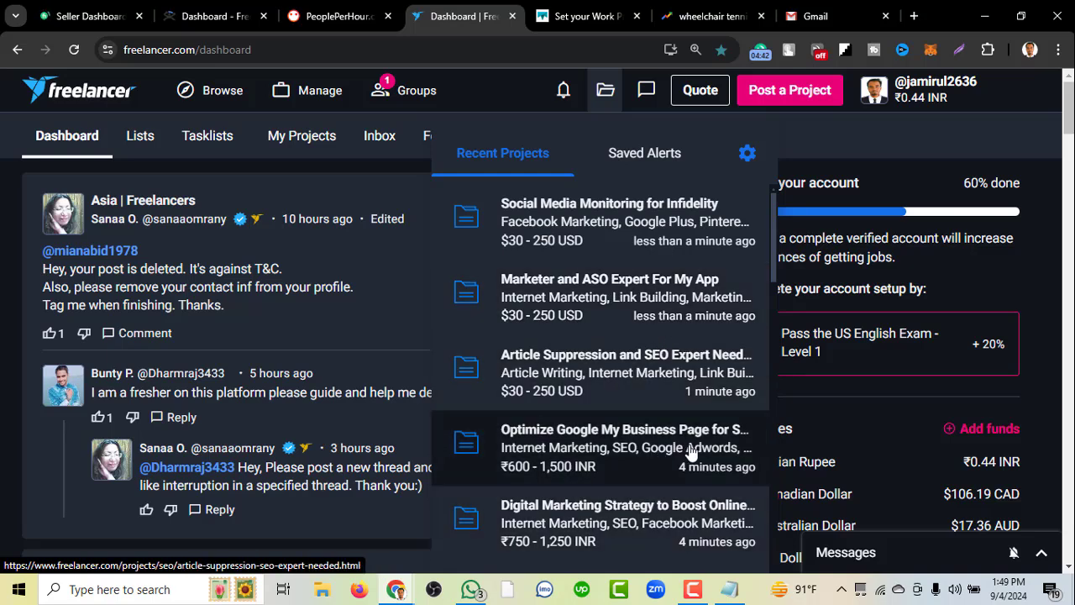
click(651, 229)
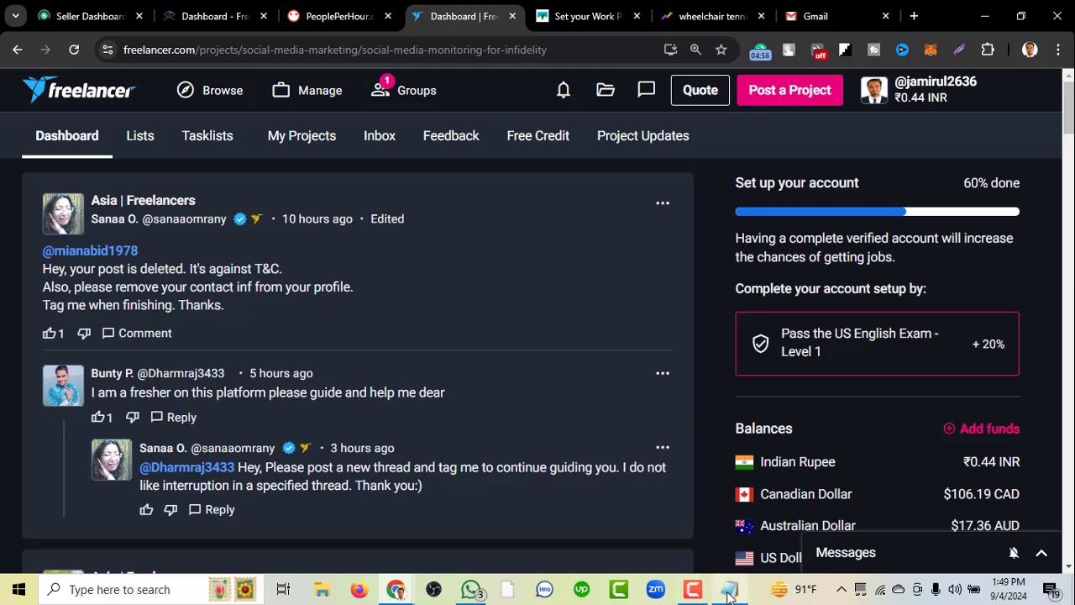
click(688, 593)
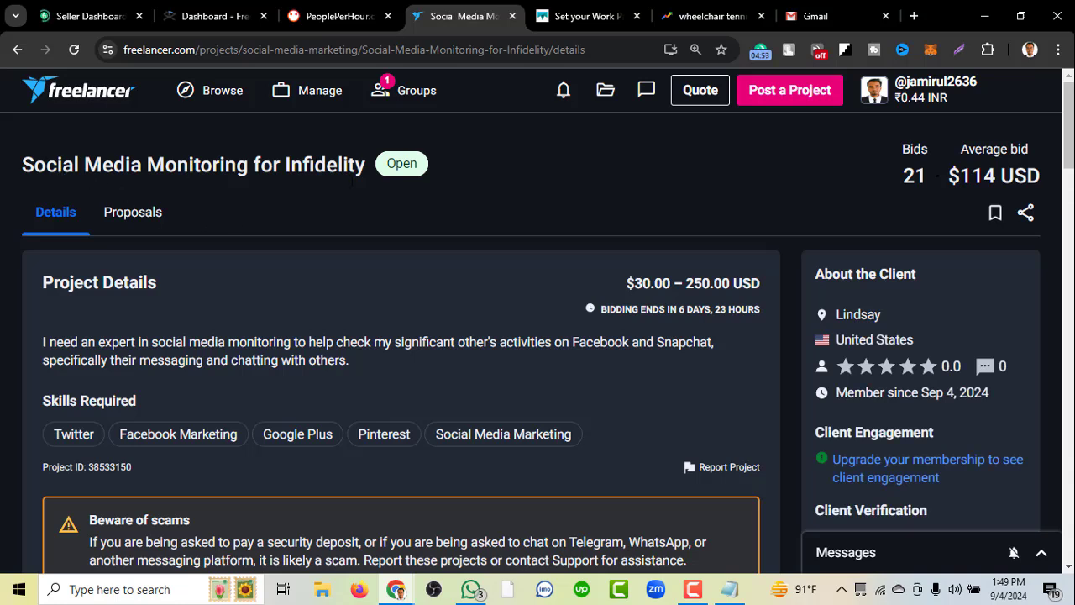
Read the project details and translate the project description into Bangla.
scroll(96, 262, down, 1)
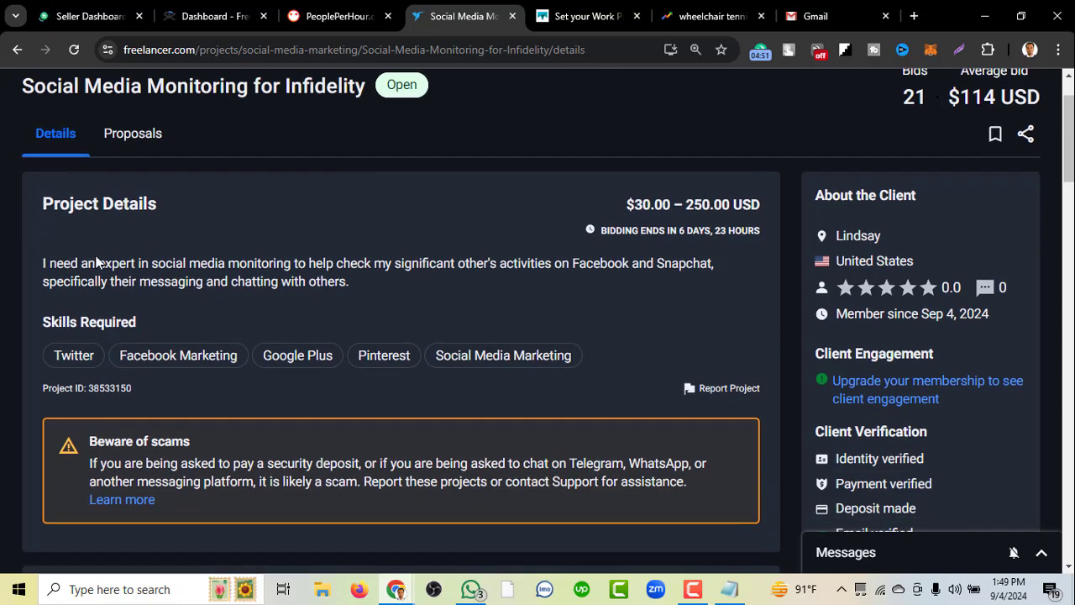
scroll(315, 222, up, 1)
scroll(247, 250, down, 1)
scroll(336, 282, down, 2)
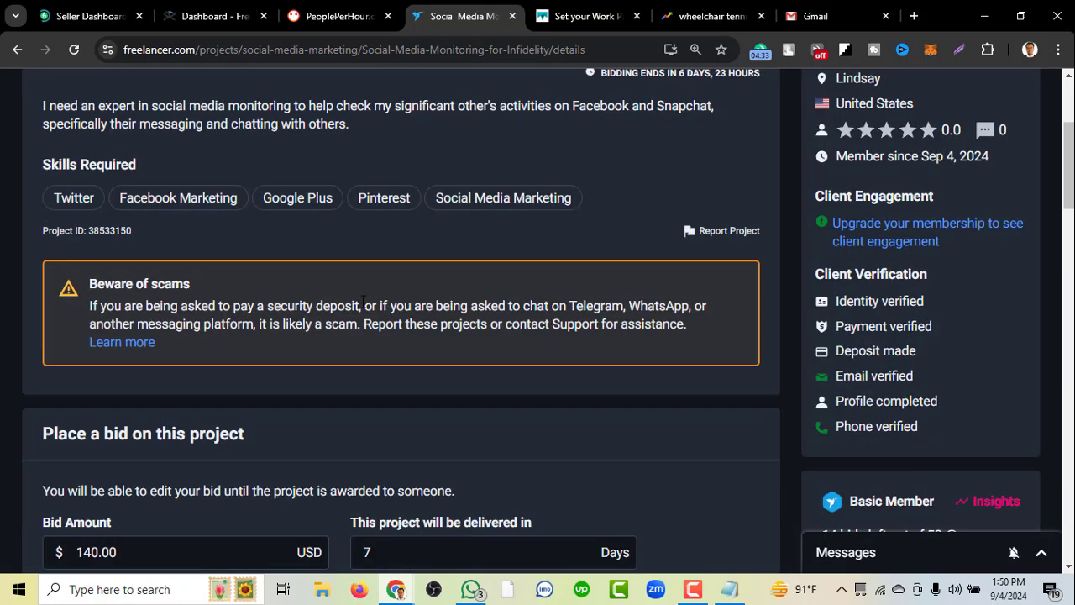
scroll(446, 401, up, 3)
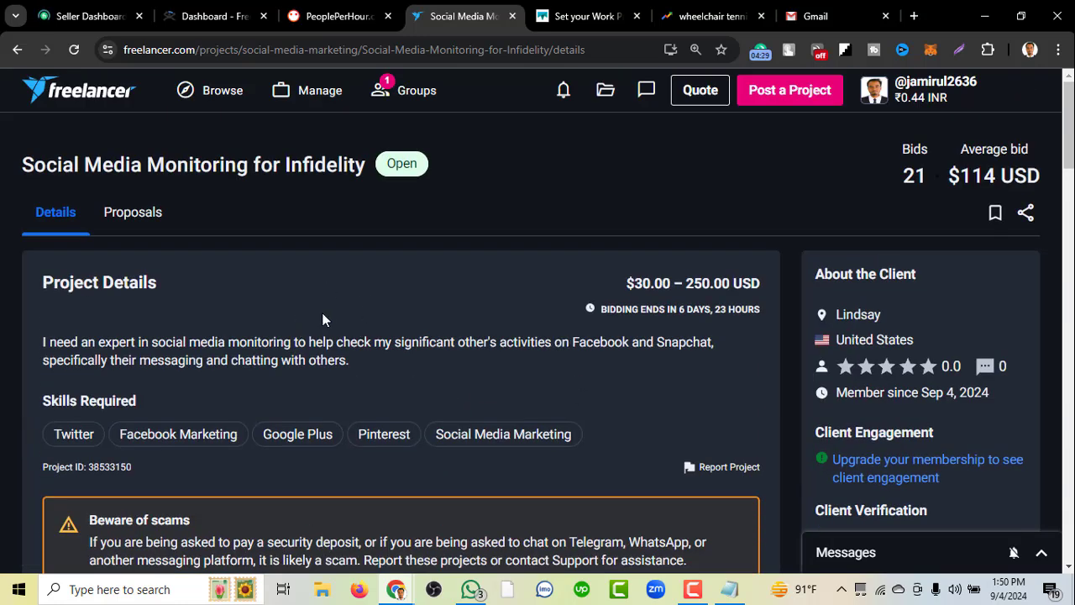
scroll(323, 315, down, 1)
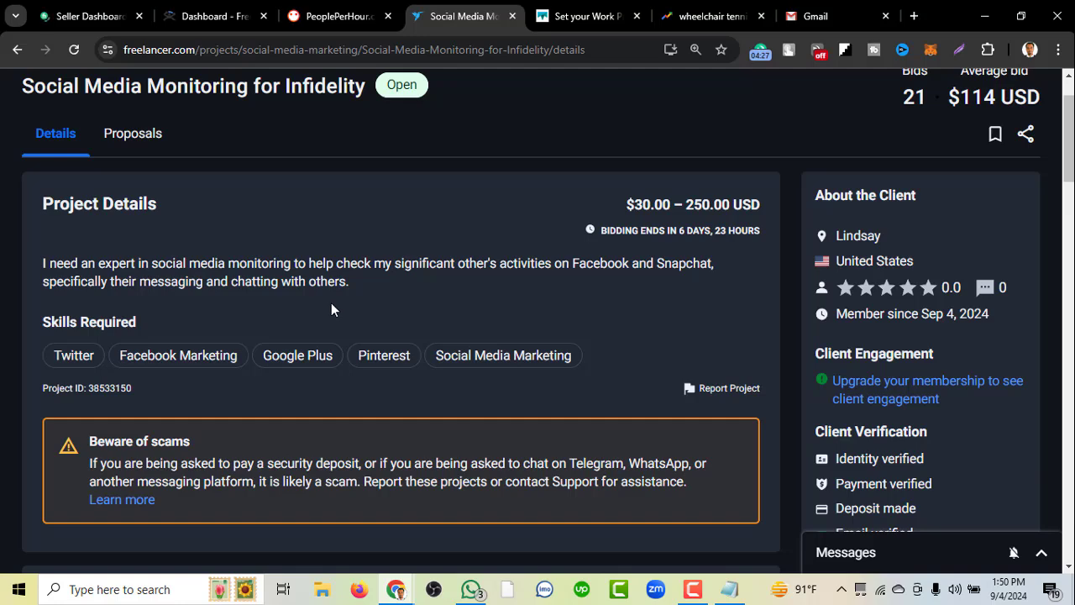
double_click(321, 263)
triple_click(320, 263)
right_click(321, 269)
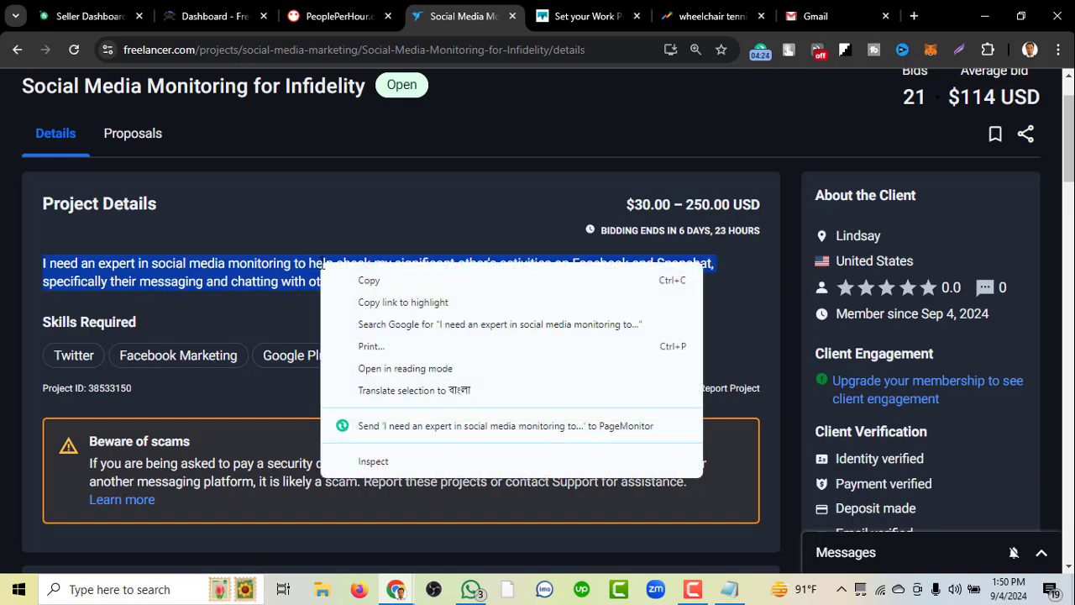
click(415, 393)
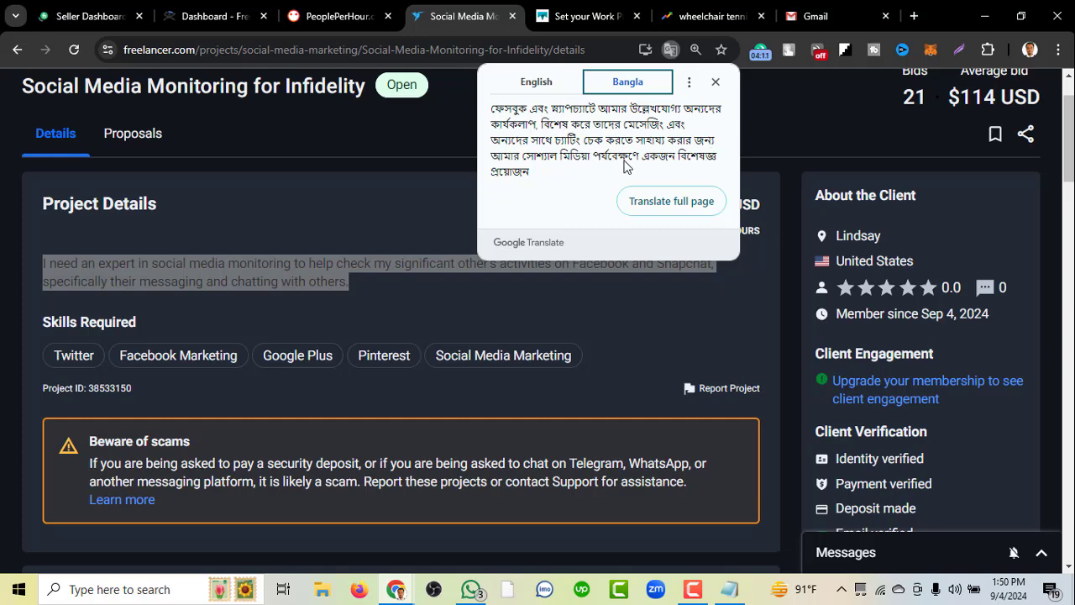
click(354, 206)
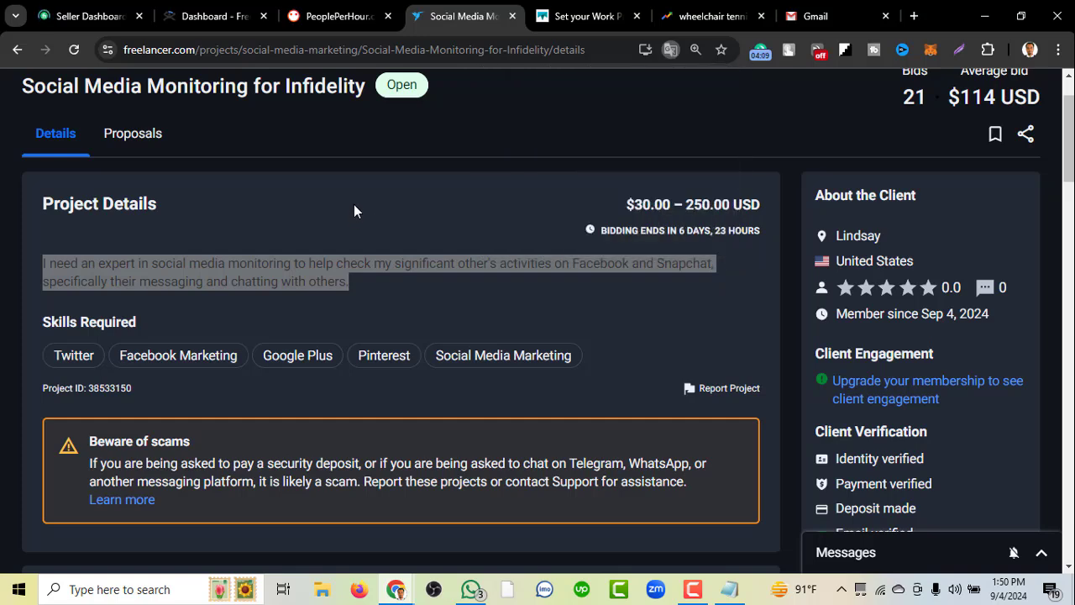
click(353, 205)
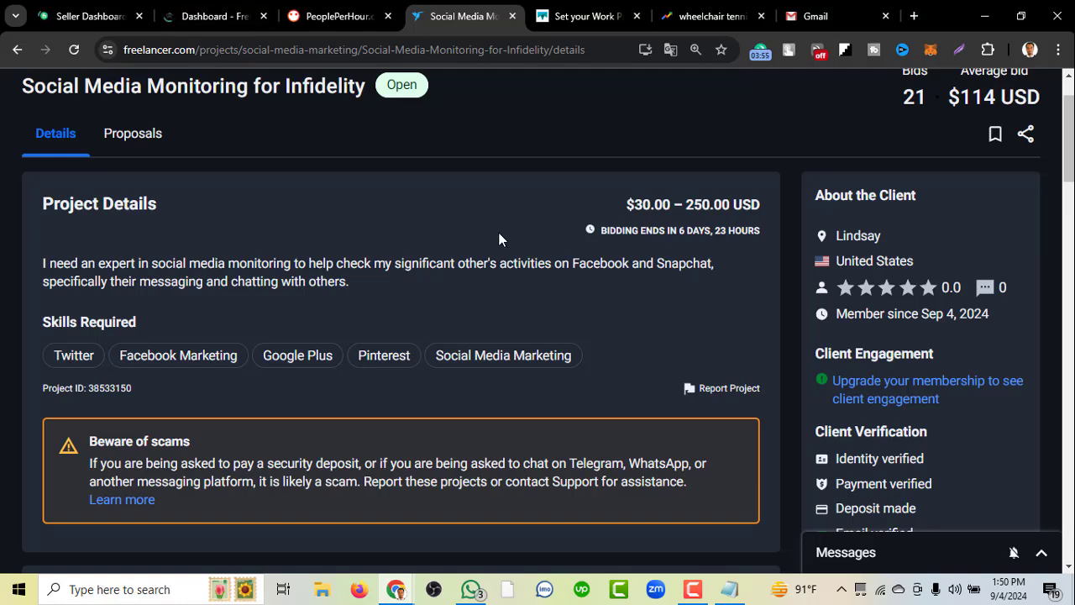
Examine the bid form's amount, delivery time and proposal fields alongside the project's budget.
scroll(499, 240, down, 3)
scroll(452, 276, down, 2)
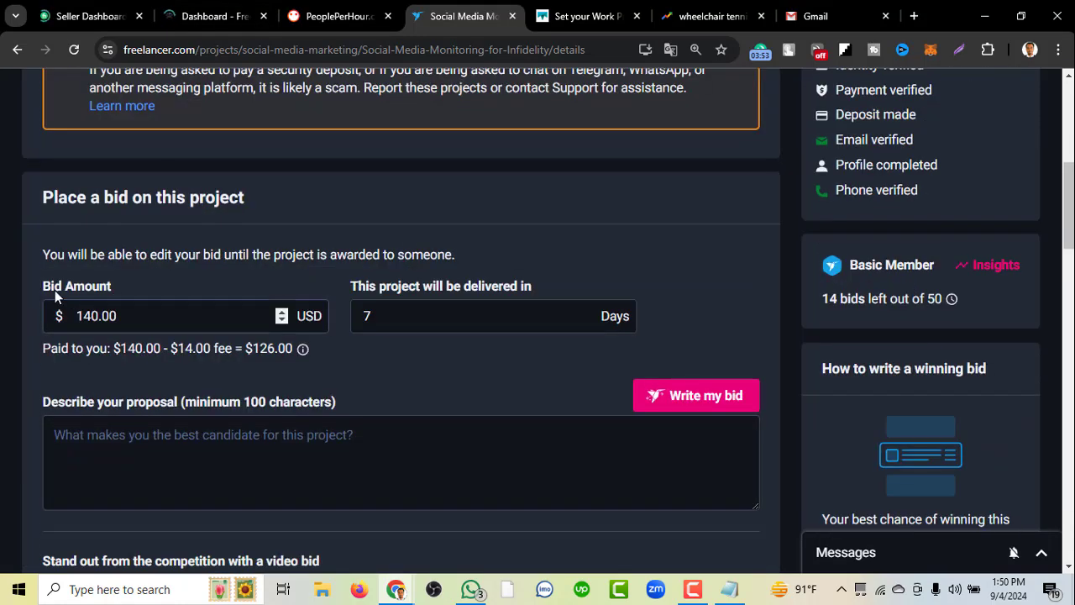
scroll(907, 186, up, 6)
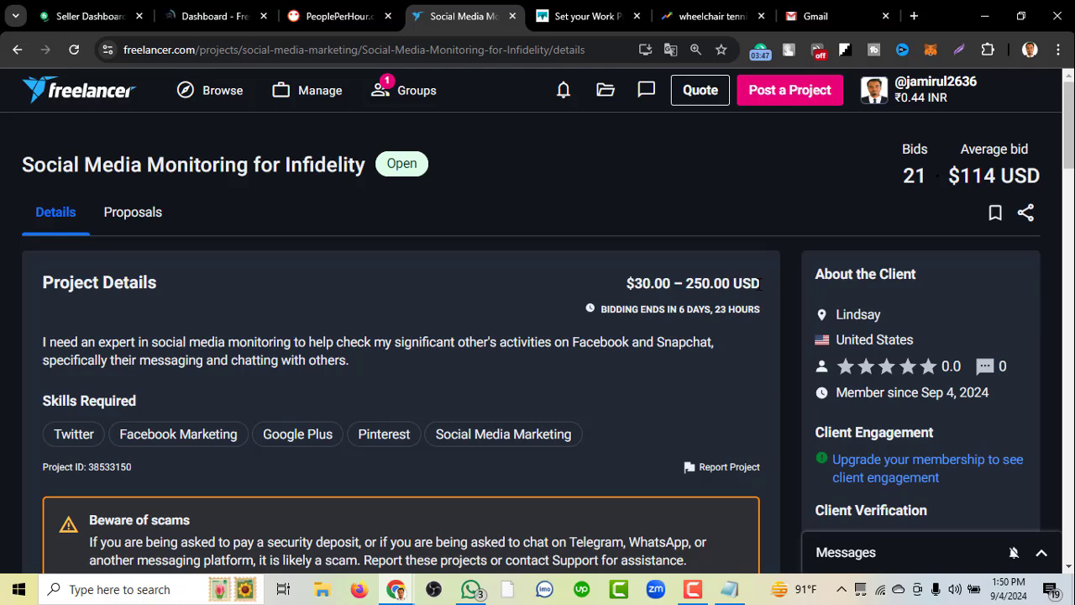
scroll(752, 293, down, 3)
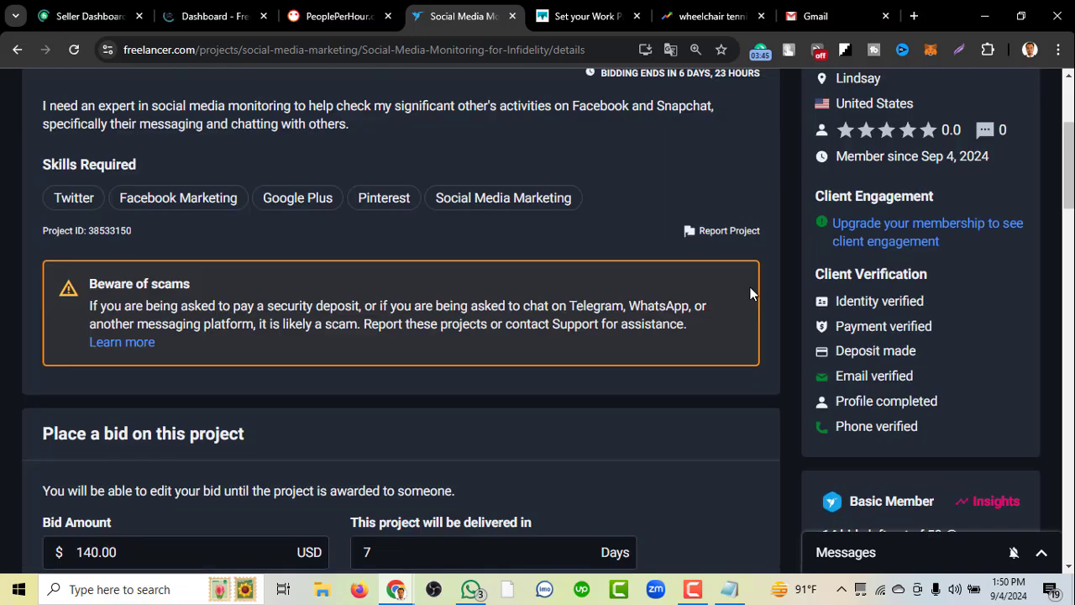
scroll(679, 314, down, 2)
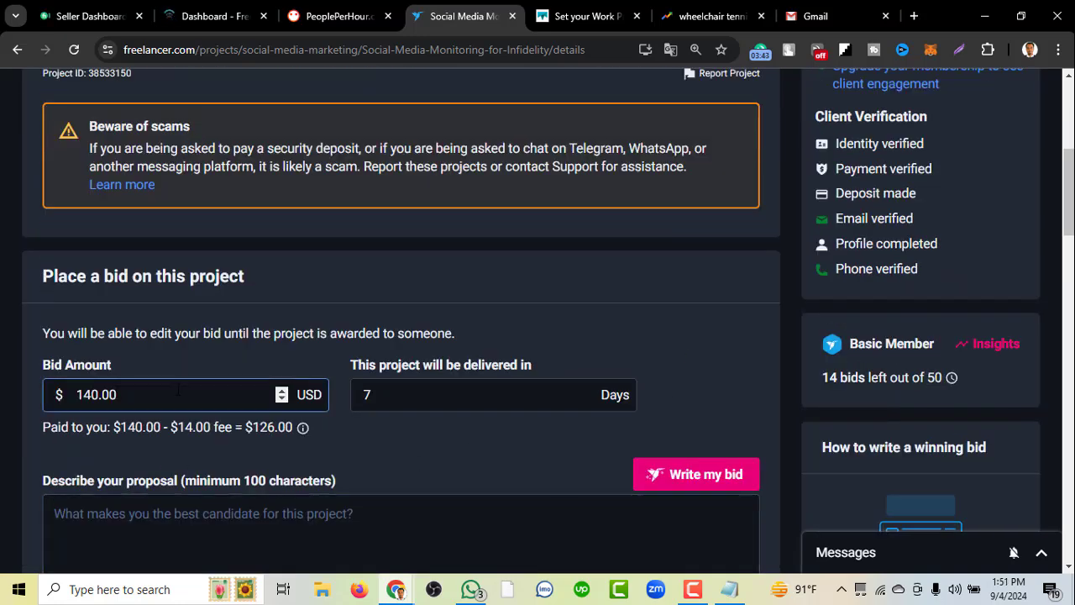
scroll(332, 370, down, 2)
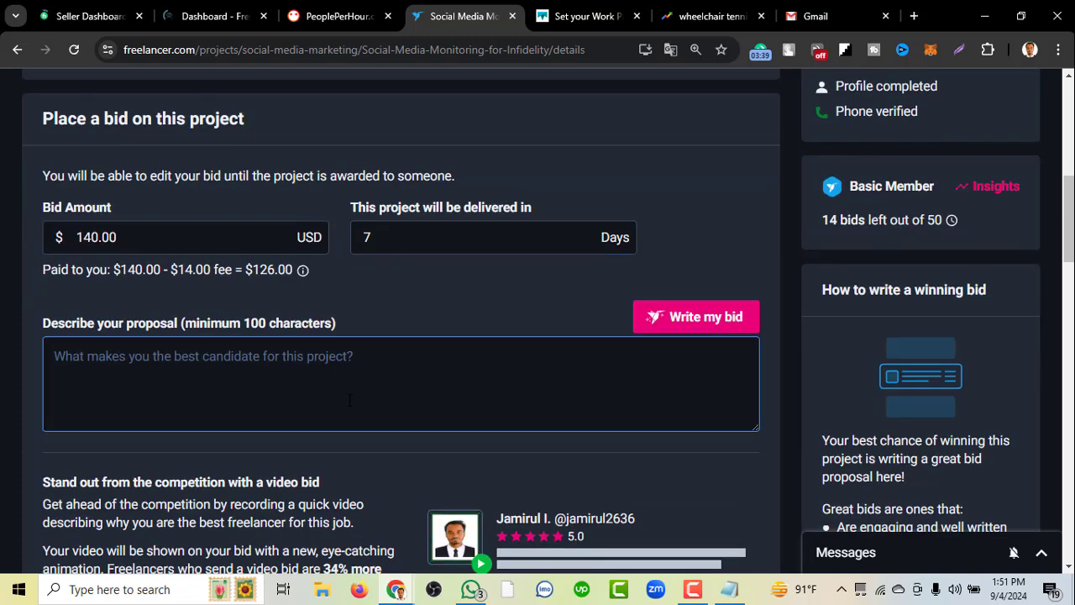
click(216, 375)
text(fd)
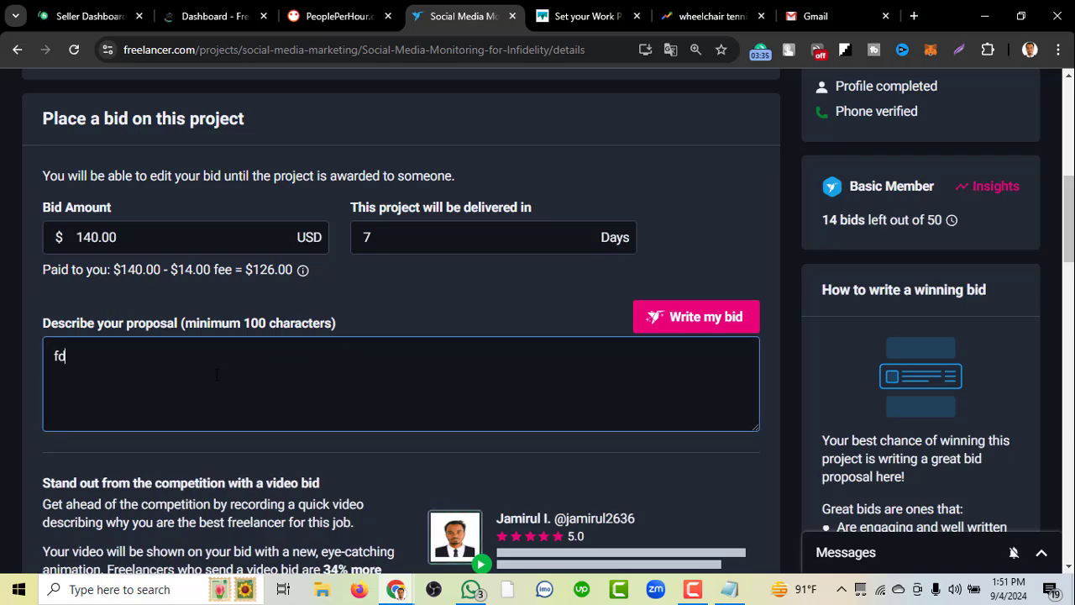
text(ddd)
key(BackSpace)
key(BackSpace)
key(BackSpace)
key(BackSpace)
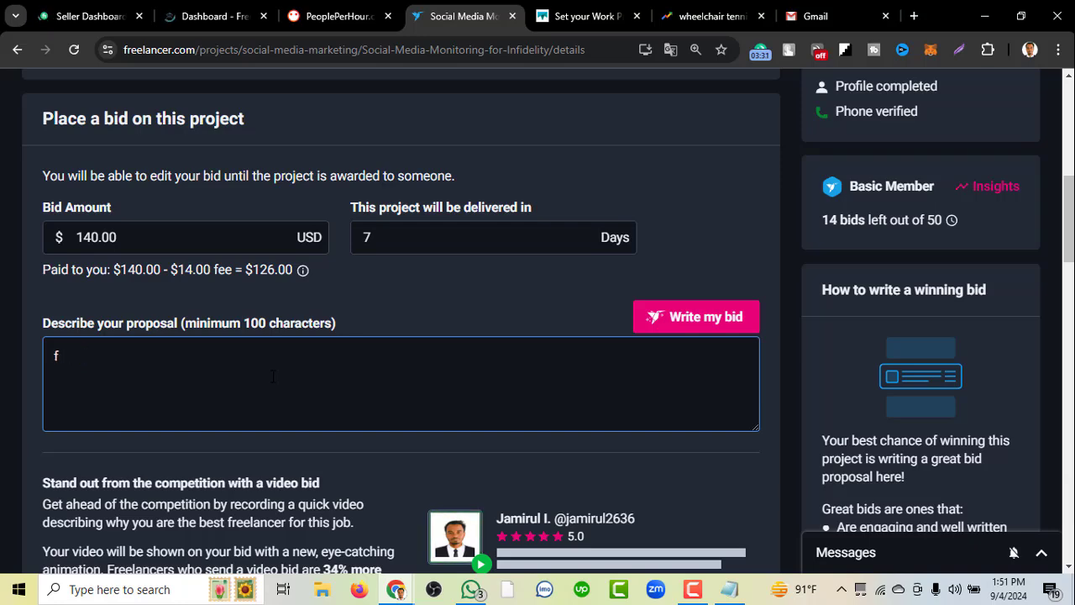
key(BackSpace)
Check the client's details and begin the bid proposal with the greeting "Hello my dear ,".
scroll(933, 351, up, 7)
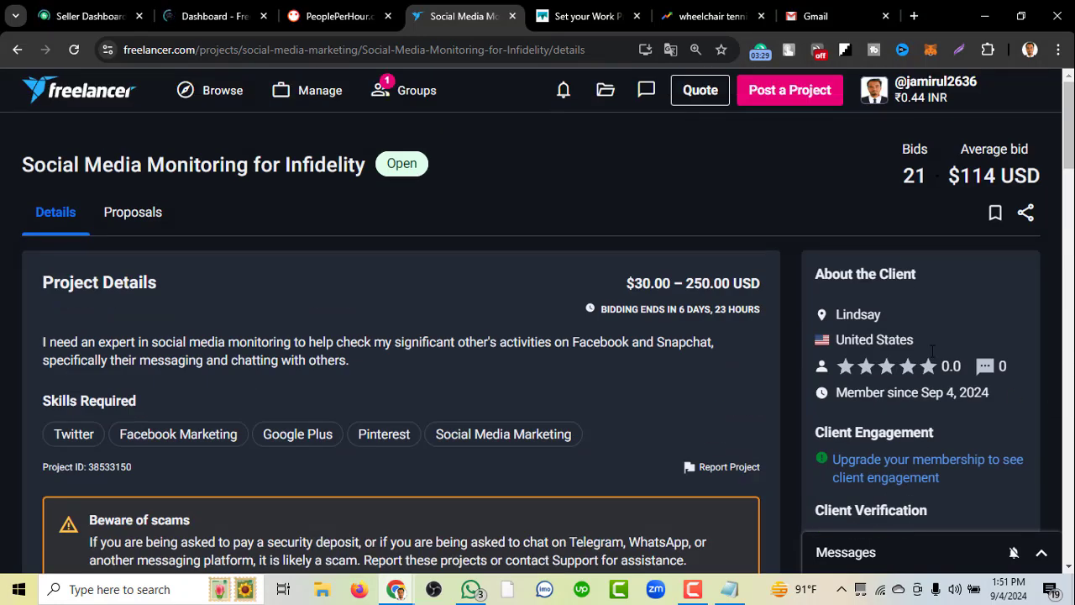
scroll(959, 269, down, 1)
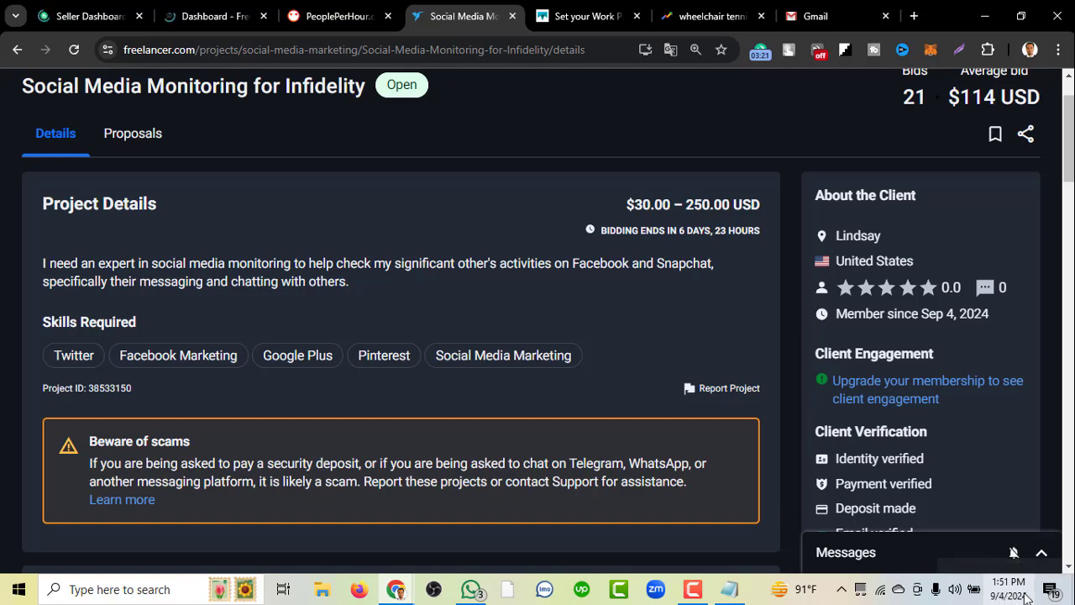
scroll(1034, 395, down, 1)
scroll(431, 394, down, 2)
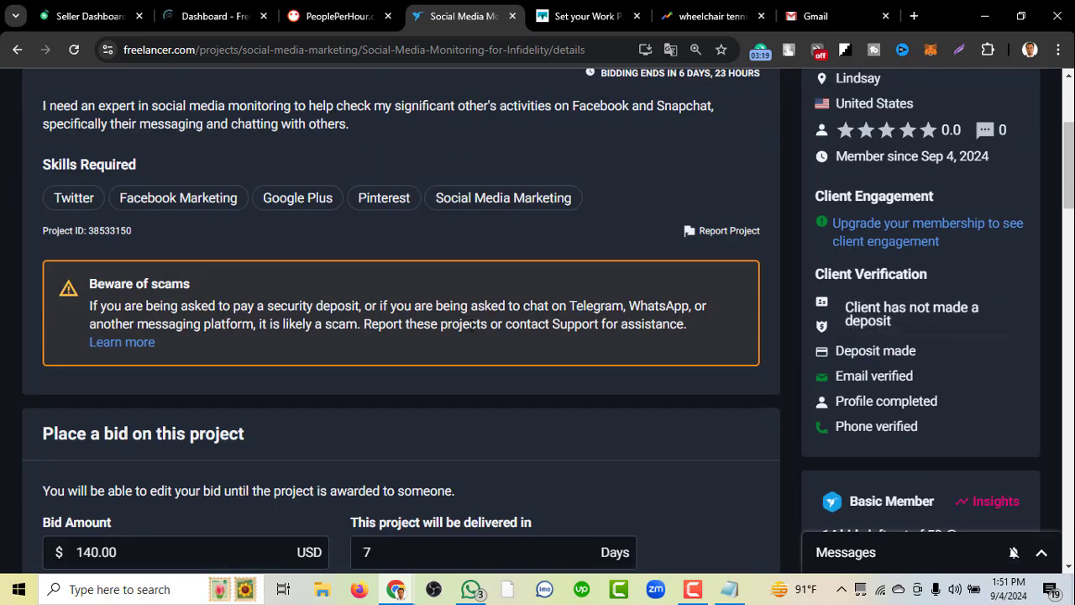
scroll(379, 491, down, 1)
click(383, 445)
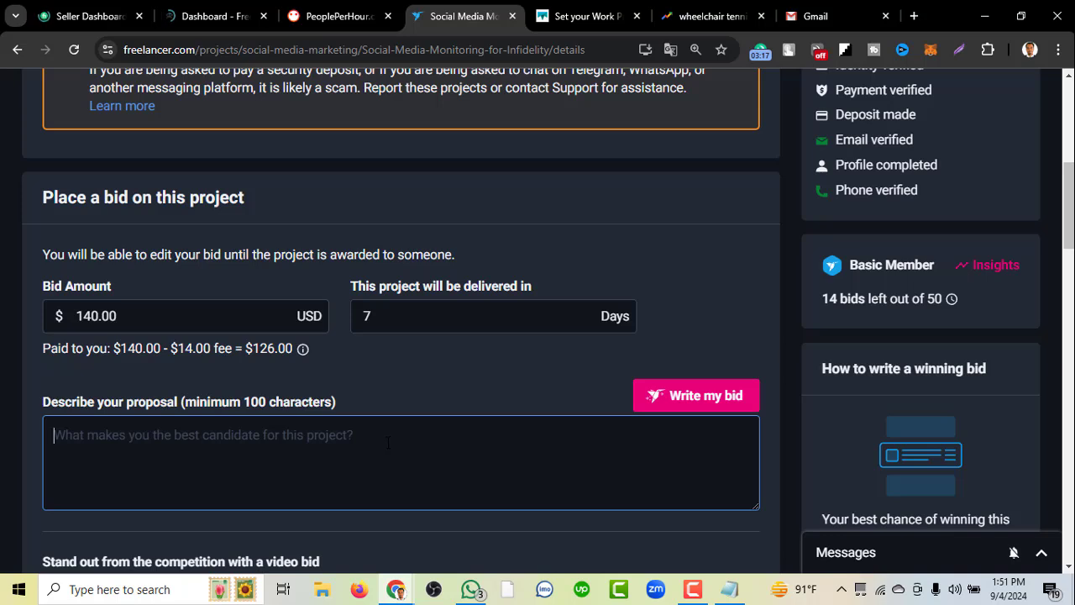
text(Hel)
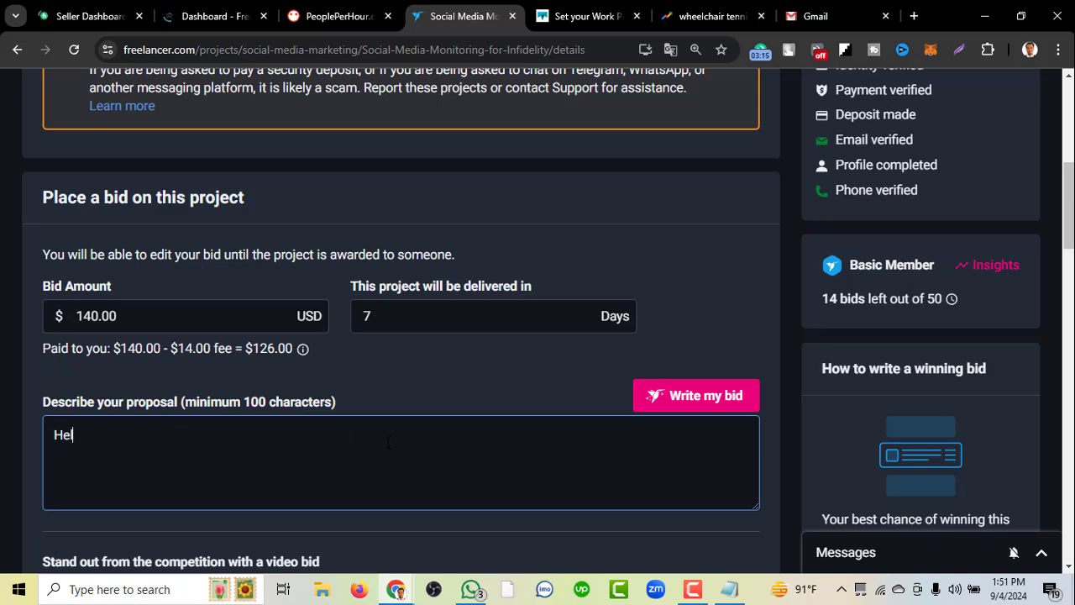
text(lo my dear)
Add the line "I am expert in social media from 2022" below the greeting in the proposal.
text(I a,)
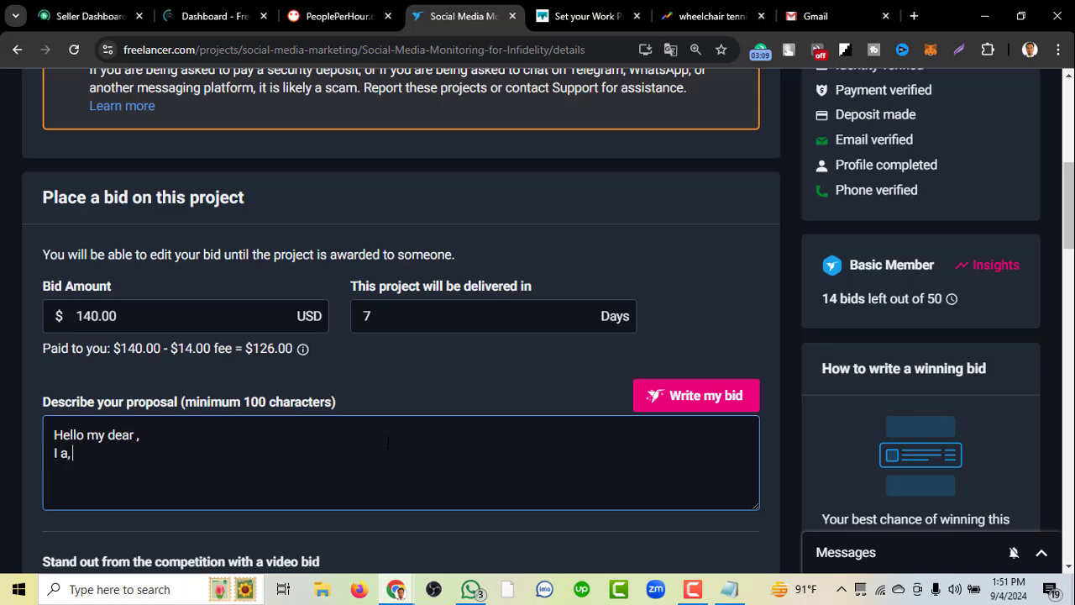
key(BackSpace)
text(m expert in social meida)
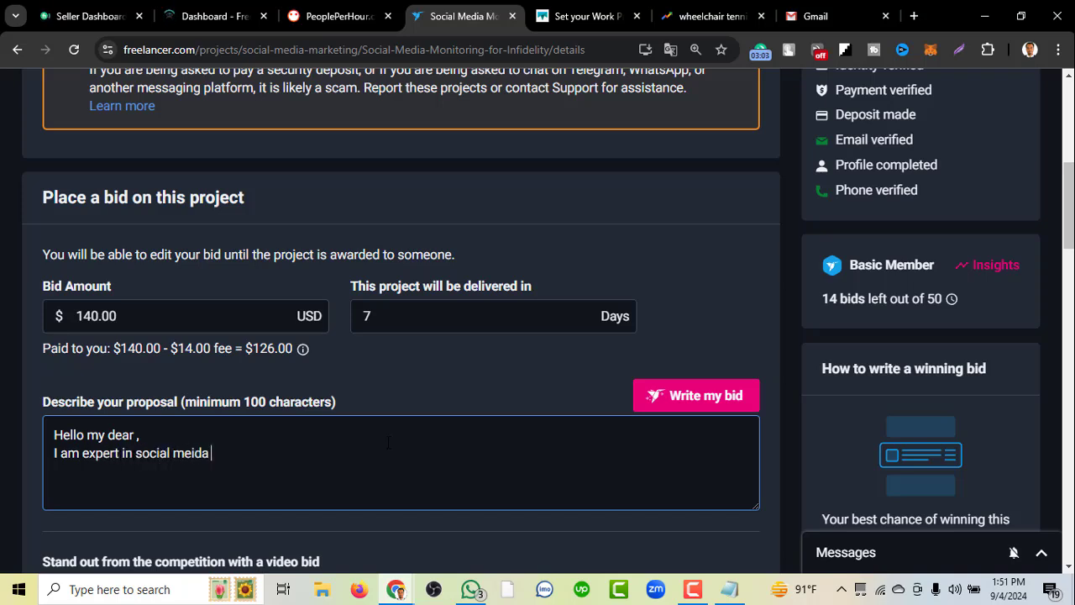
key(BackSpace)
key(BackSpace)
key(BackSpace)
text(dia from 2022)
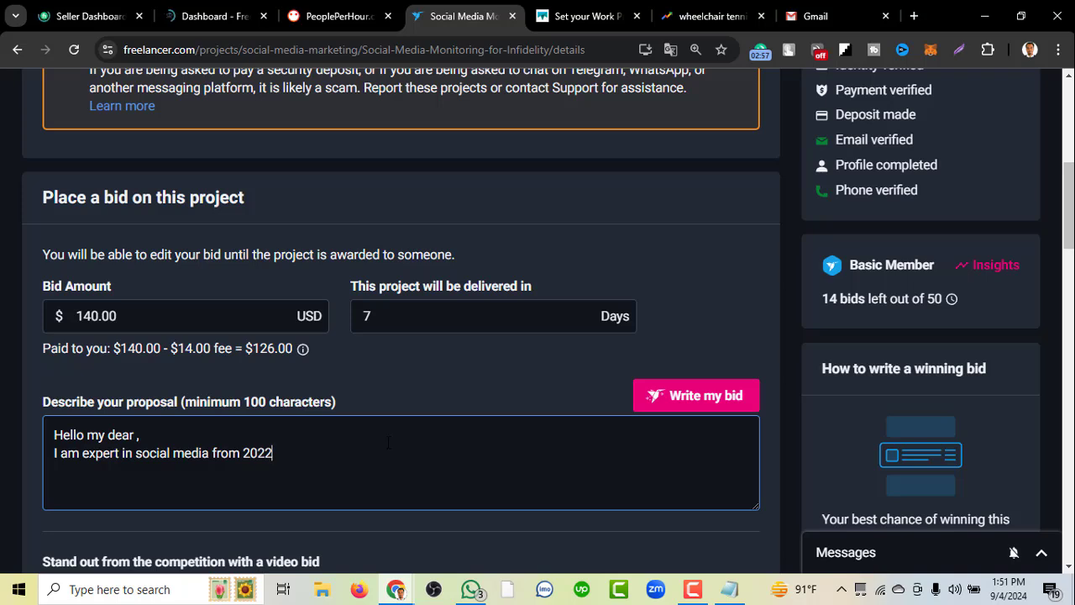
Continue the proposal with ".I can handle your social media page like facebook and".
text(.I can handle)
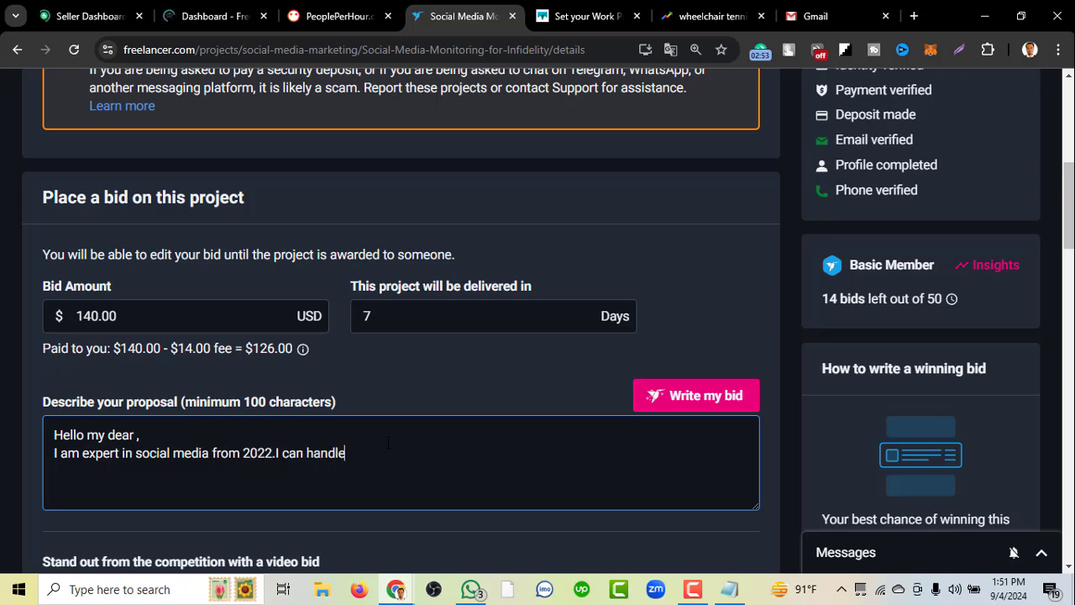
text( ytour)
key(BackSpace)
key(BackSpace)
key(BackSpace)
text(our)
text(  social )
text(media )
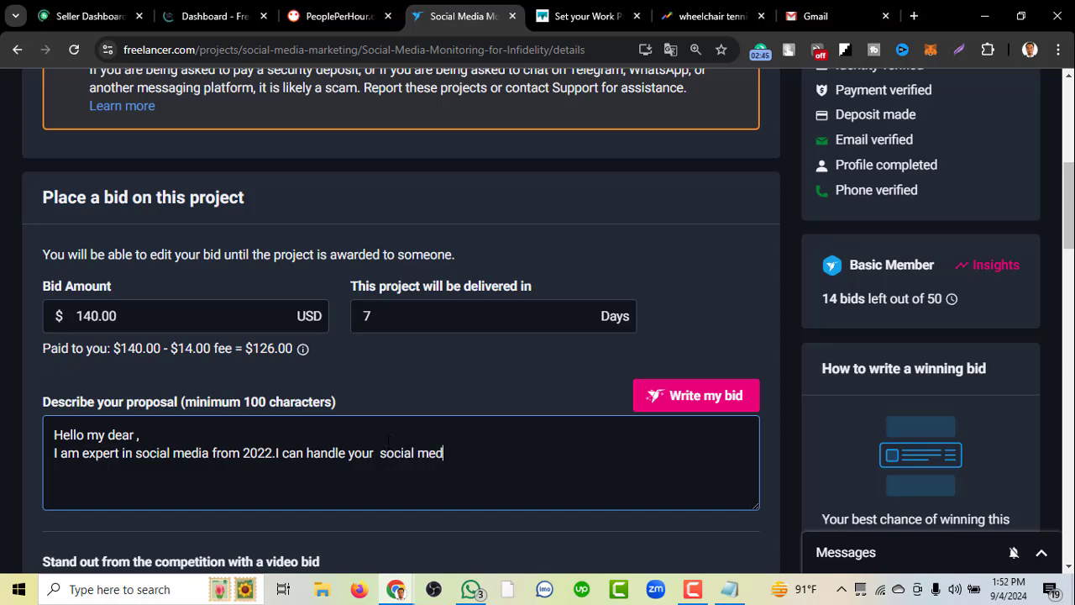
text(page like fa)
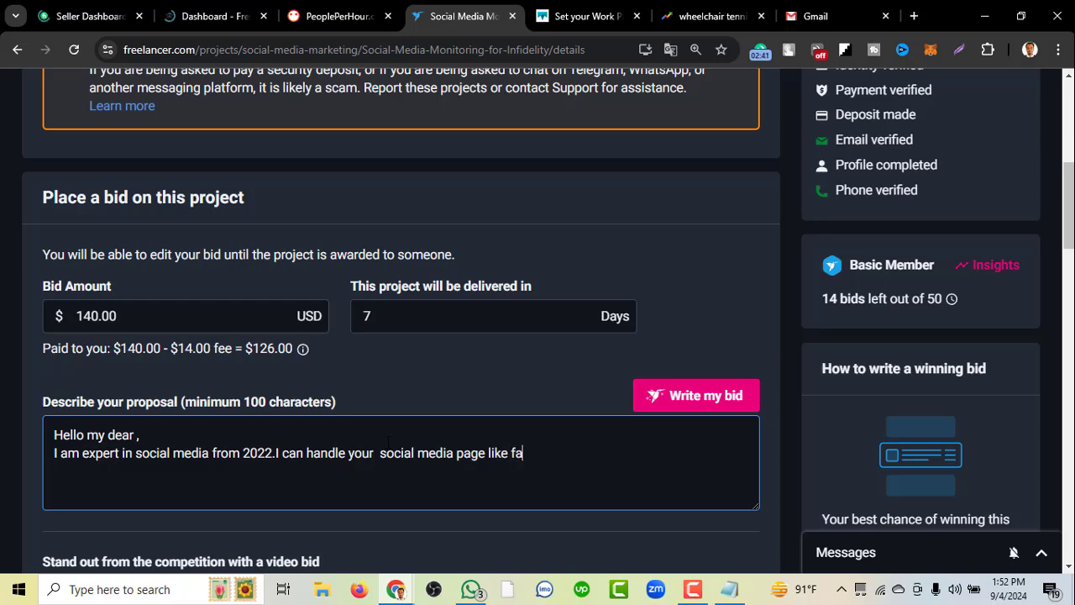
text(cebook and)
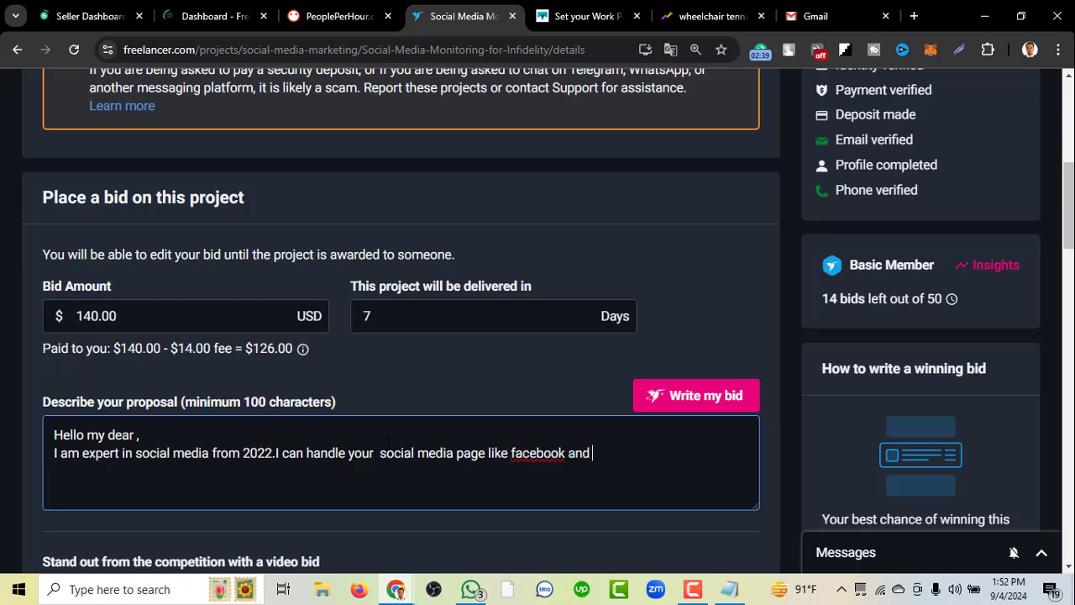
Replace "facebook and" in the proposal with "Facebook and Snapchat" copied from the project description, without the trailing comma.
scroll(510, 263, up, 6)
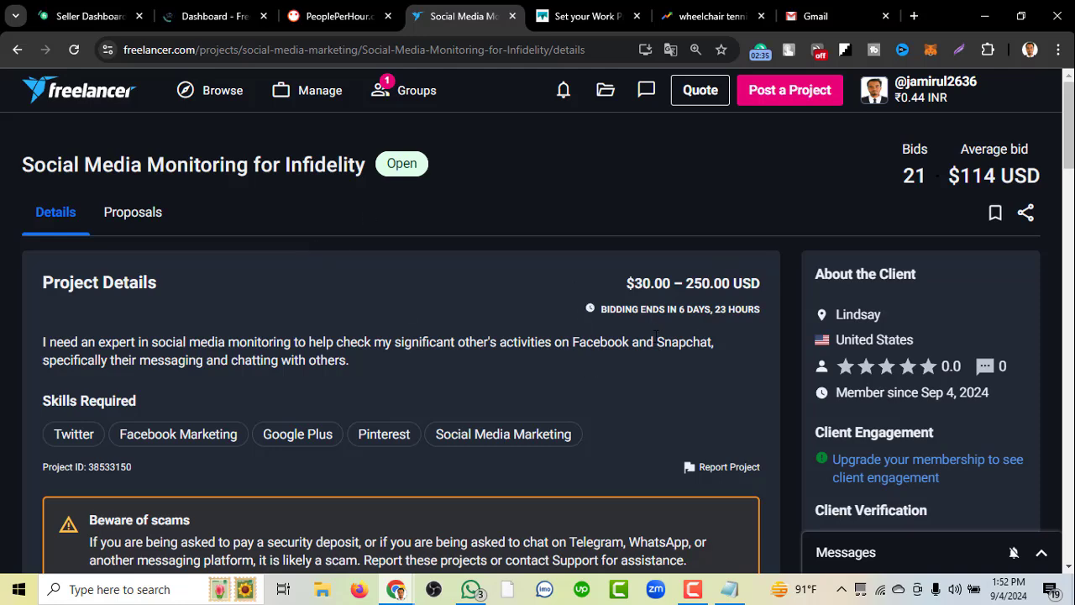
drag(572, 342, 716, 335)
key(ctrl+c)
scroll(689, 368, down, 6)
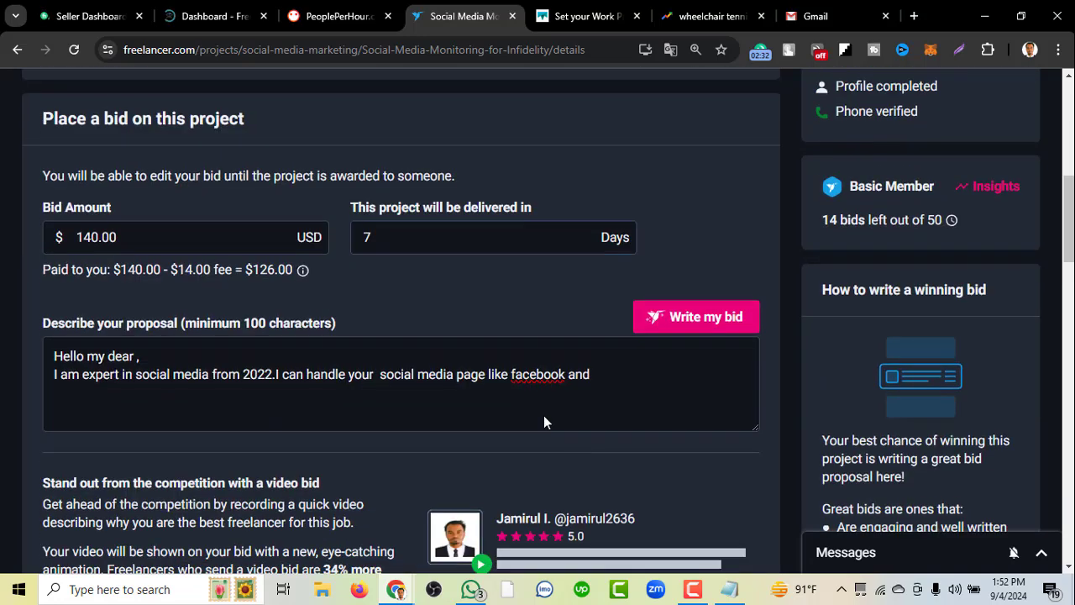
drag(511, 375, 611, 374)
key(ctrl+v)
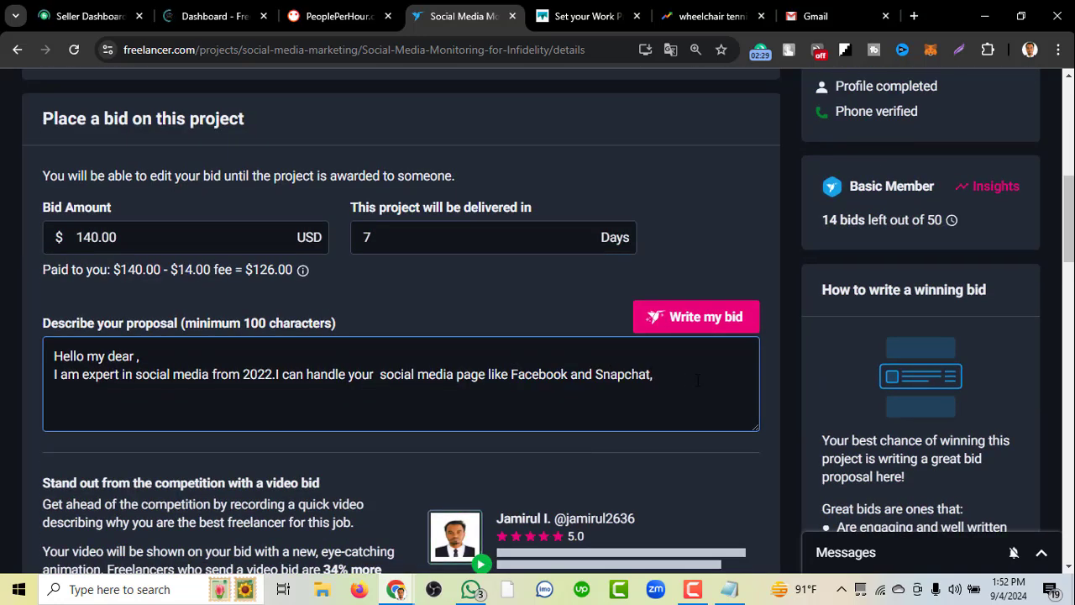
key(BackSpace)
key(BackSpace)
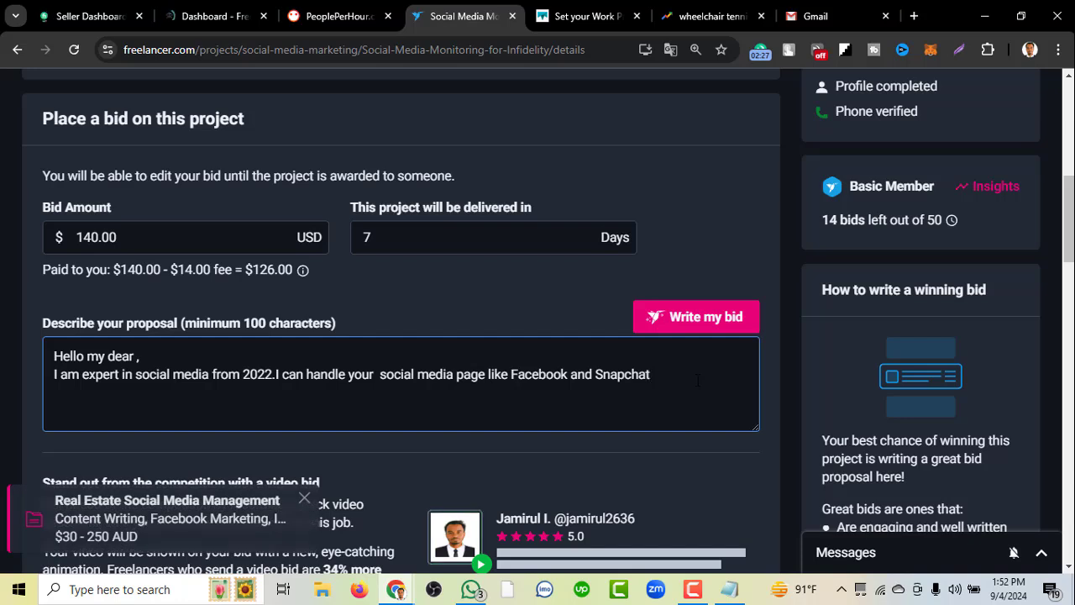
Continue the proposal after "Snapchat" with " . manage this page and chat".
text(. )
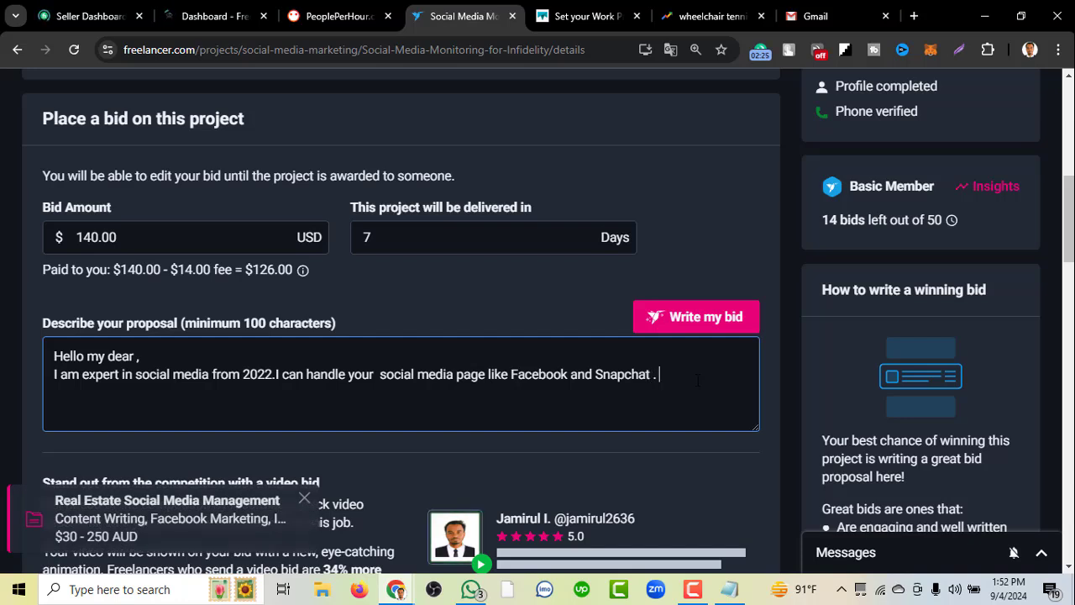
text(ma)
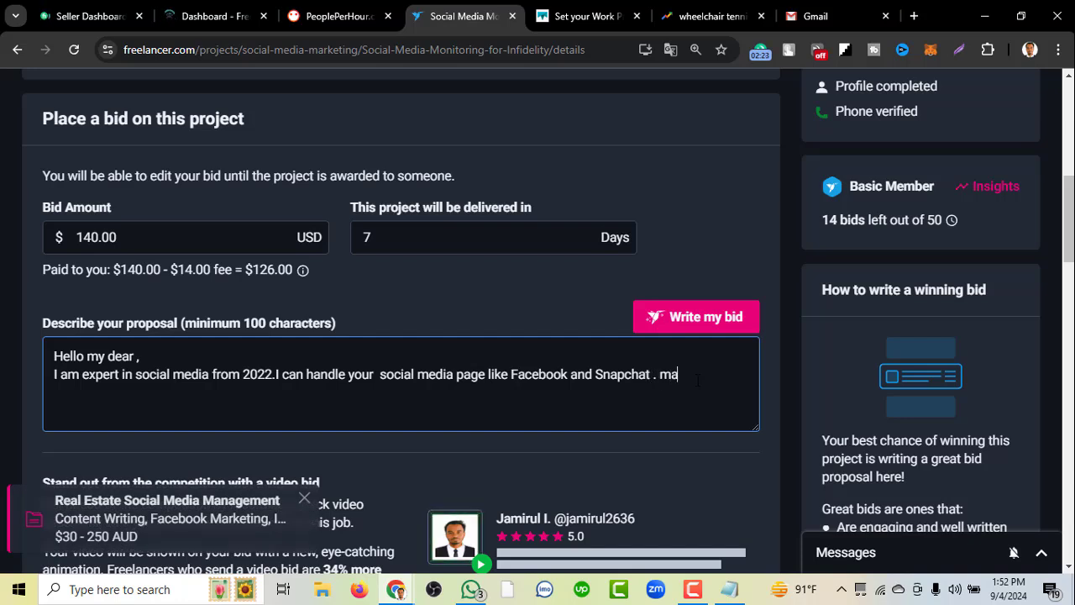
text(nage this )
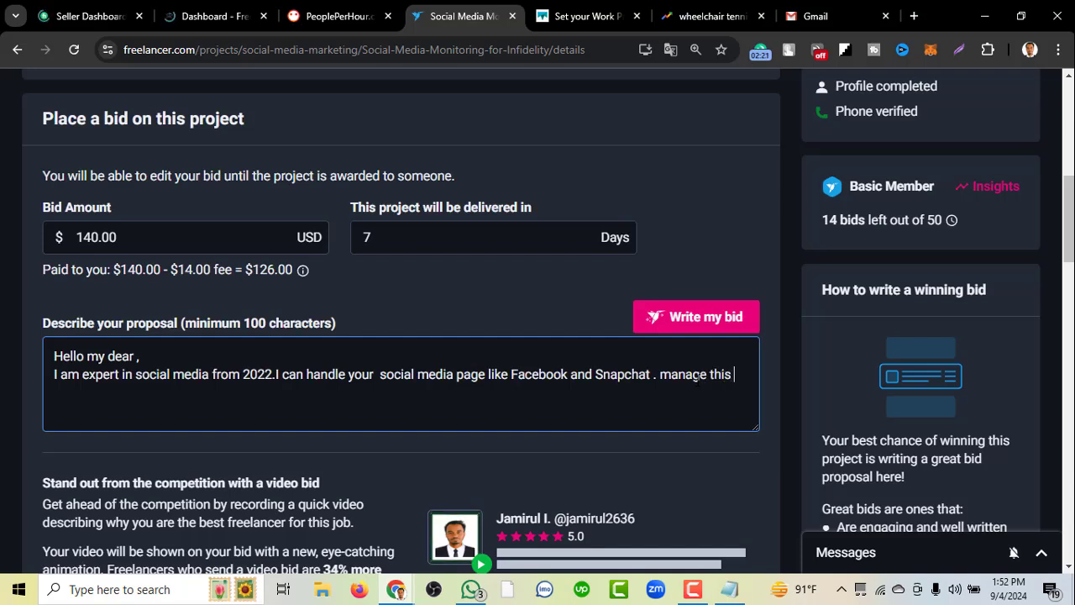
text(page  and)
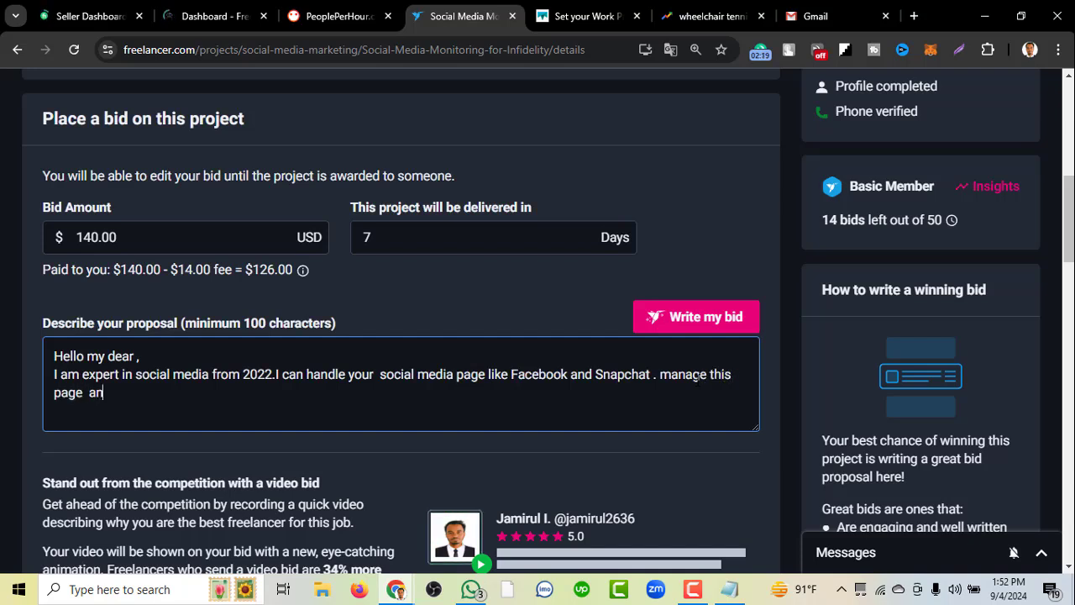
text(hat)
Replace "and chat" in the proposal with "chatting with others." copied from the project description, and add "etc." after it.
scroll(725, 368, up, 1)
scroll(726, 368, up, 5)
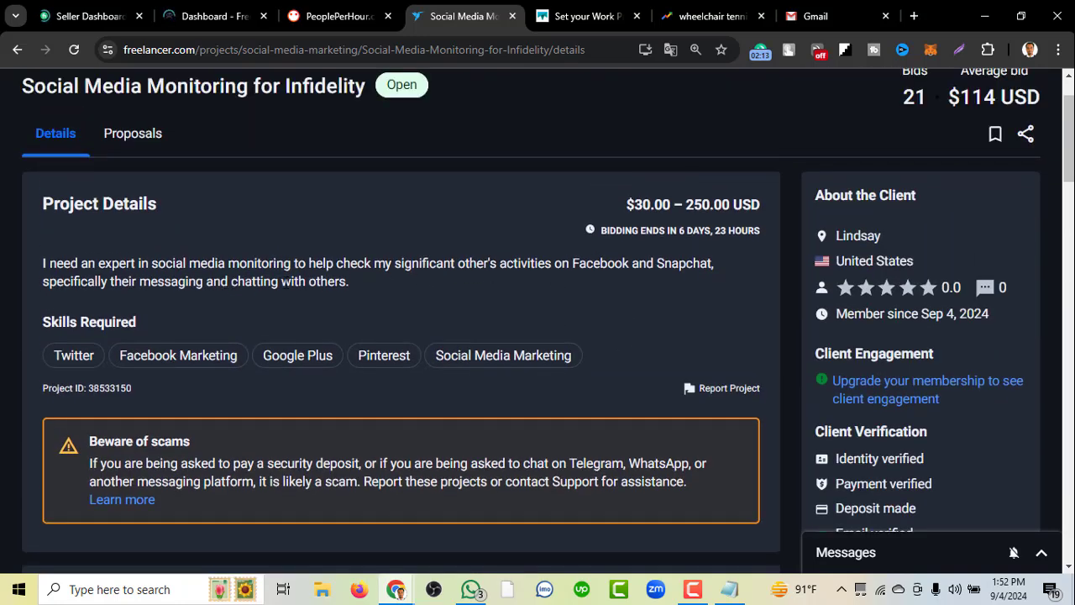
drag(232, 282, 358, 287)
right_click(353, 287)
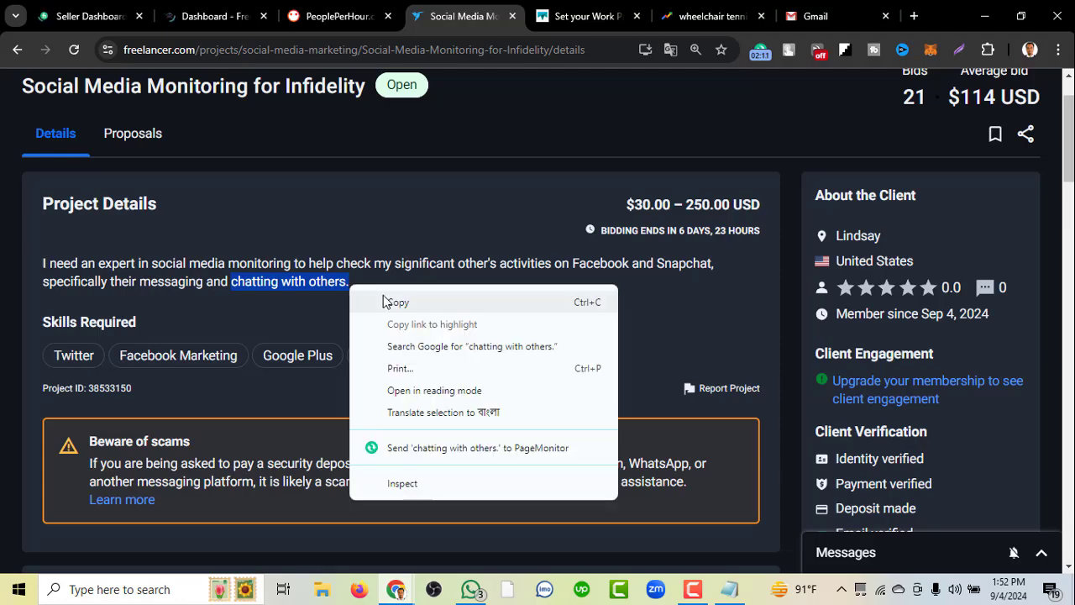
click(383, 295)
scroll(383, 295, down, 5)
scroll(383, 295, down, 3)
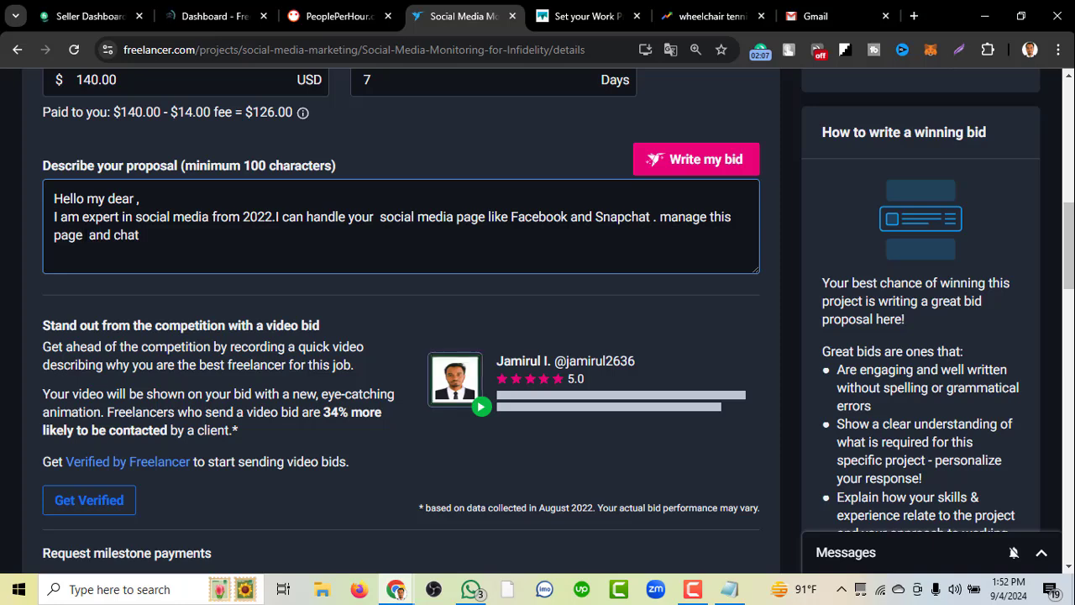
drag(88, 235, 165, 241)
key(ctrl+v)
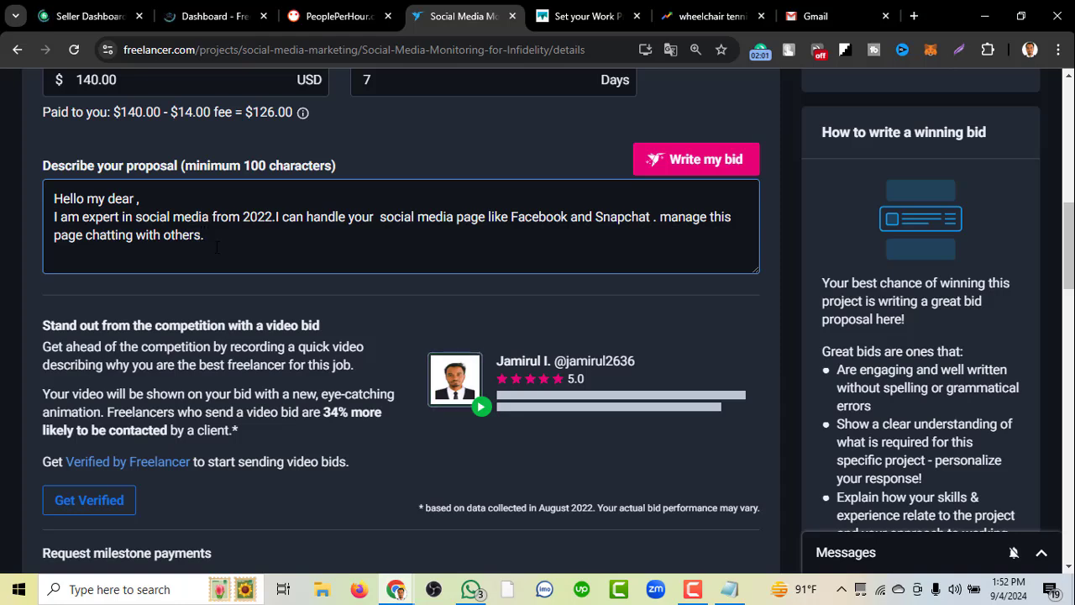
text(etc.)
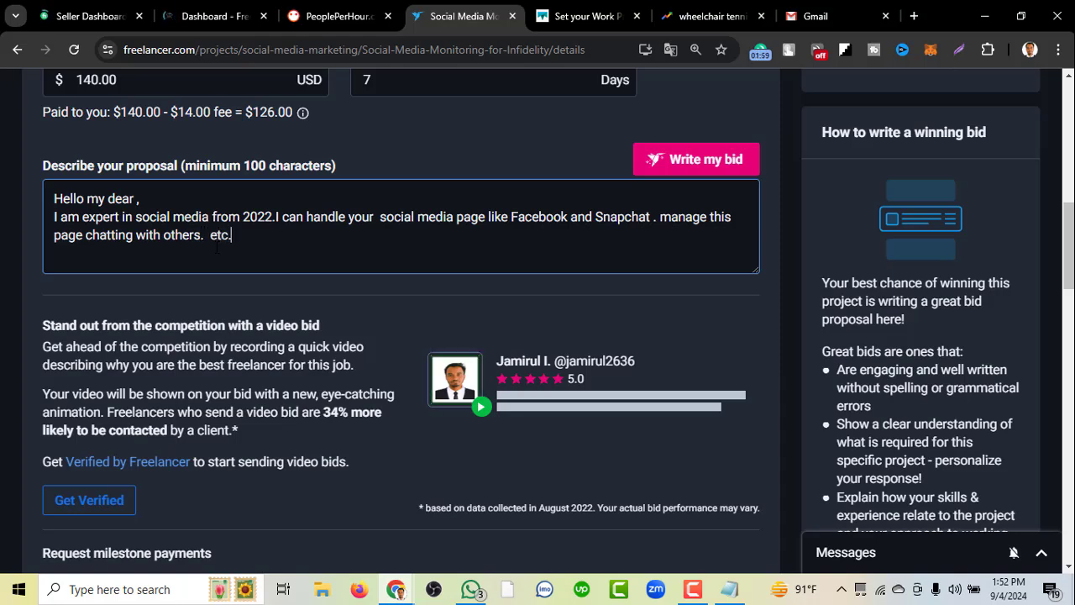
Leave a blank line and add the closing sentence "I hope that you will conserme for this p[osition" to the proposal.
key(Return)
key(Return)
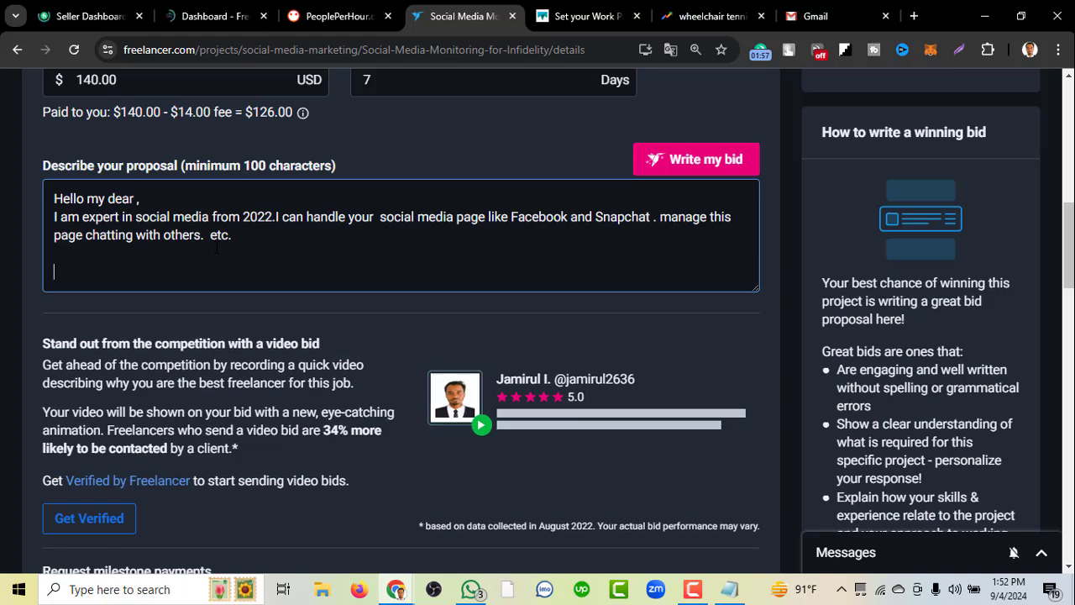
text(I hope )
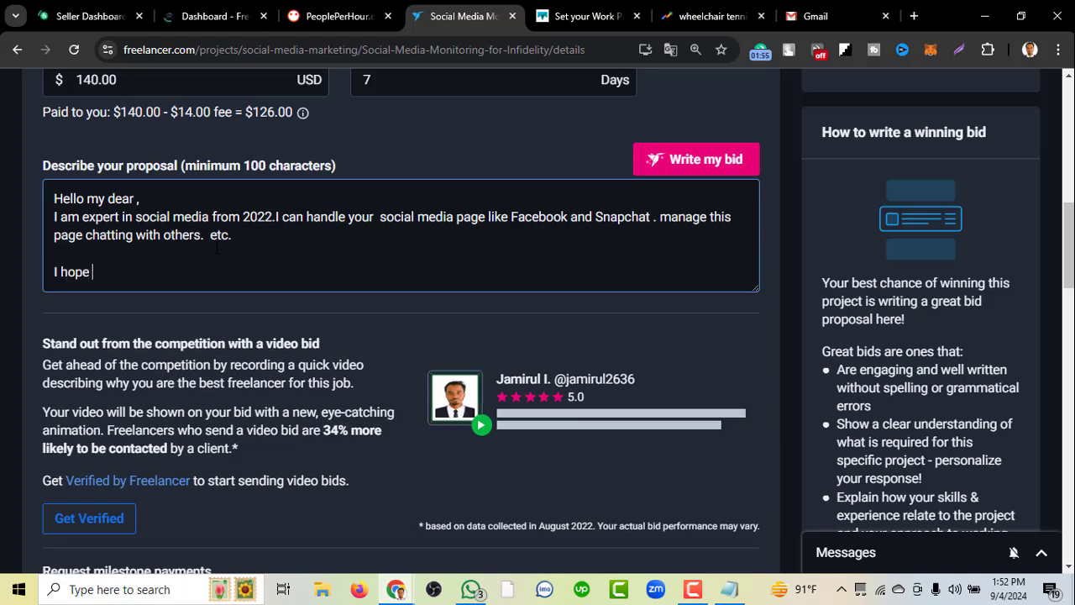
text(that yo)
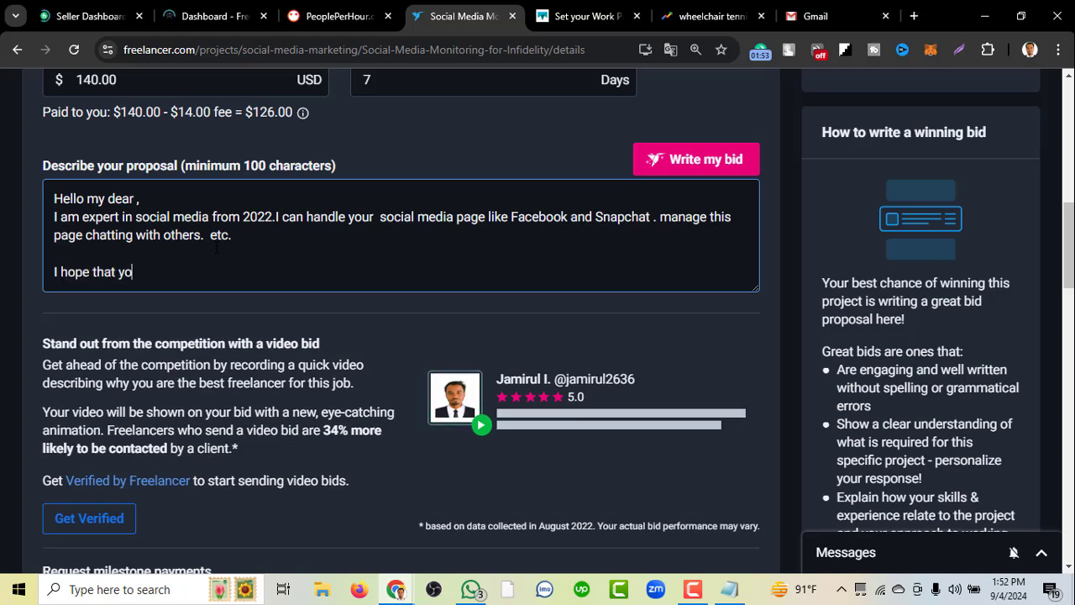
text(u will co)
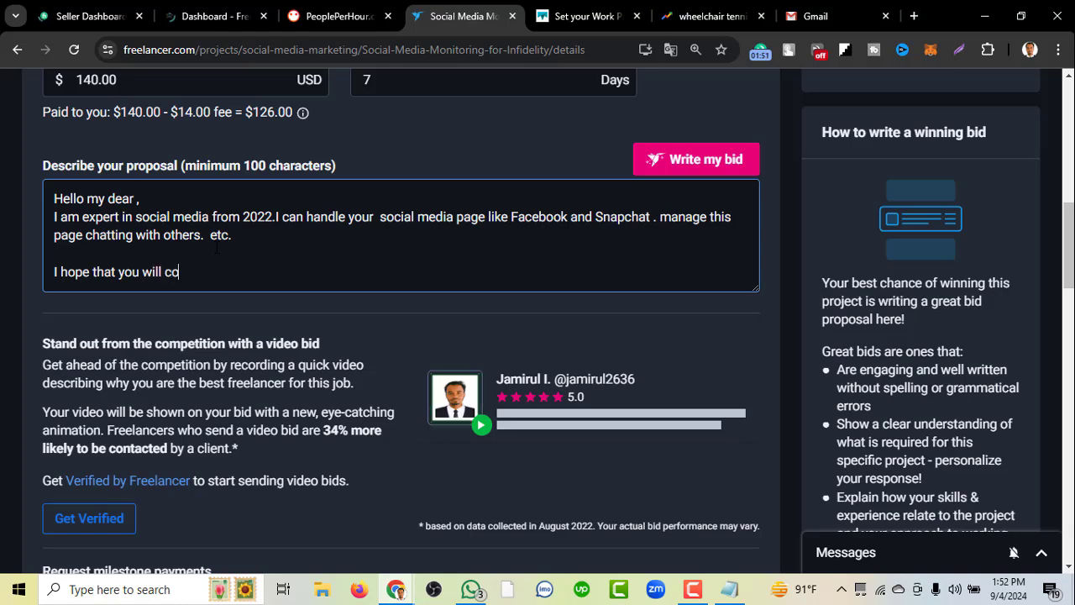
text(nserme fro)
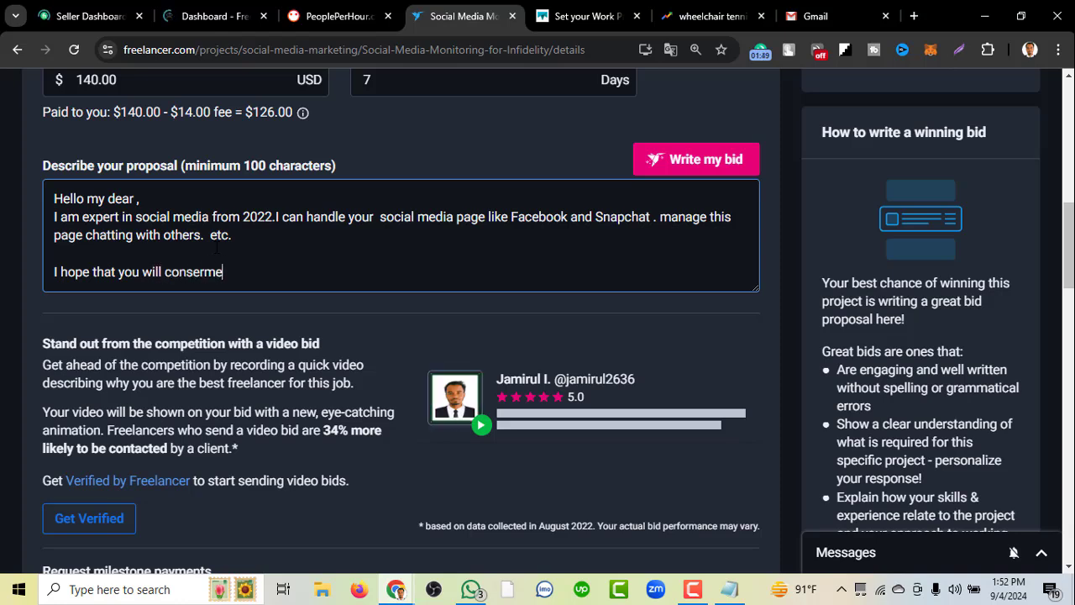
key(BackSpace)
key(BackSpace)
text(or thi)
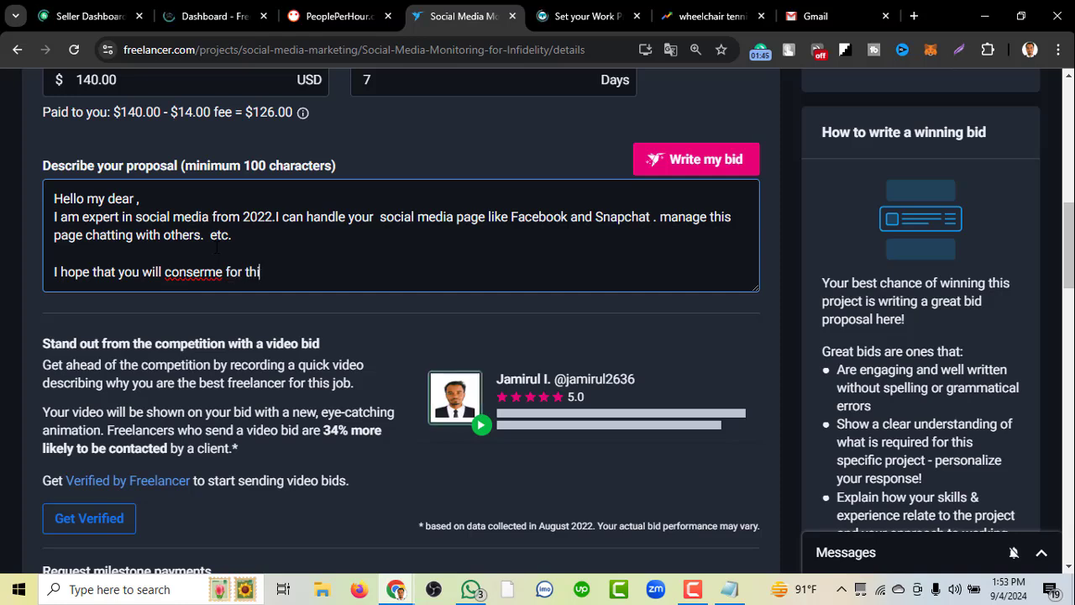
text(s p[osition)
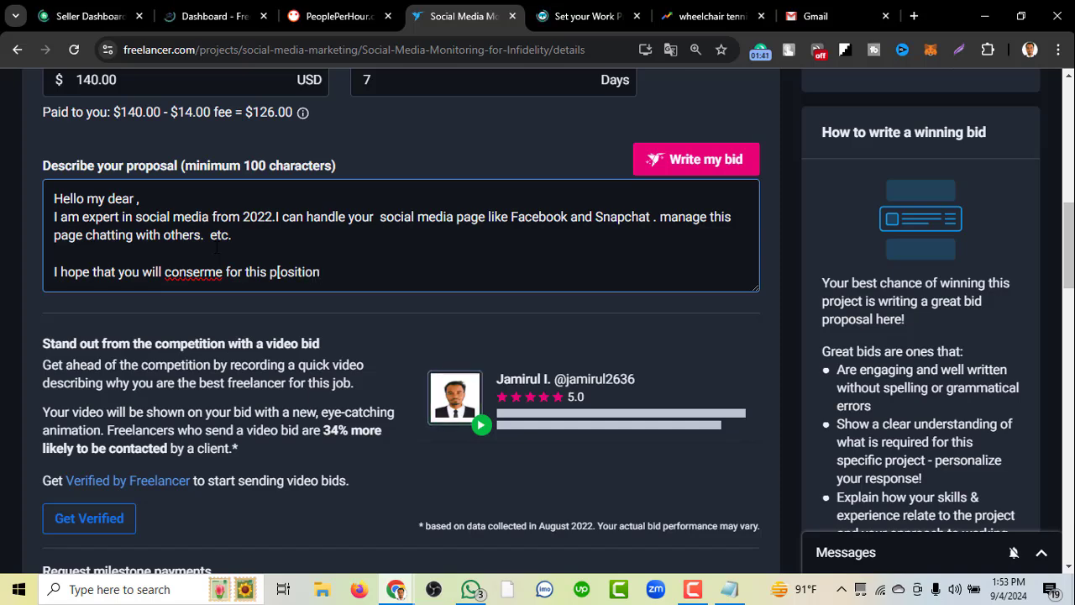
Remove the stray bracket from "p[osition" so the closing sentence reads "position".
right_click(288, 273)
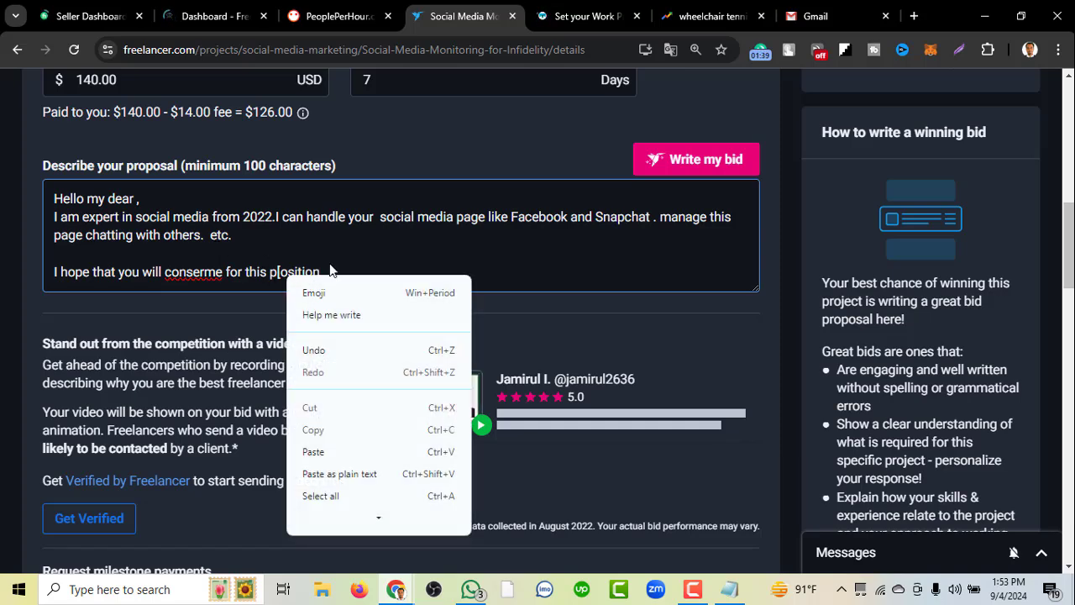
click(279, 272)
key(BackSpace)
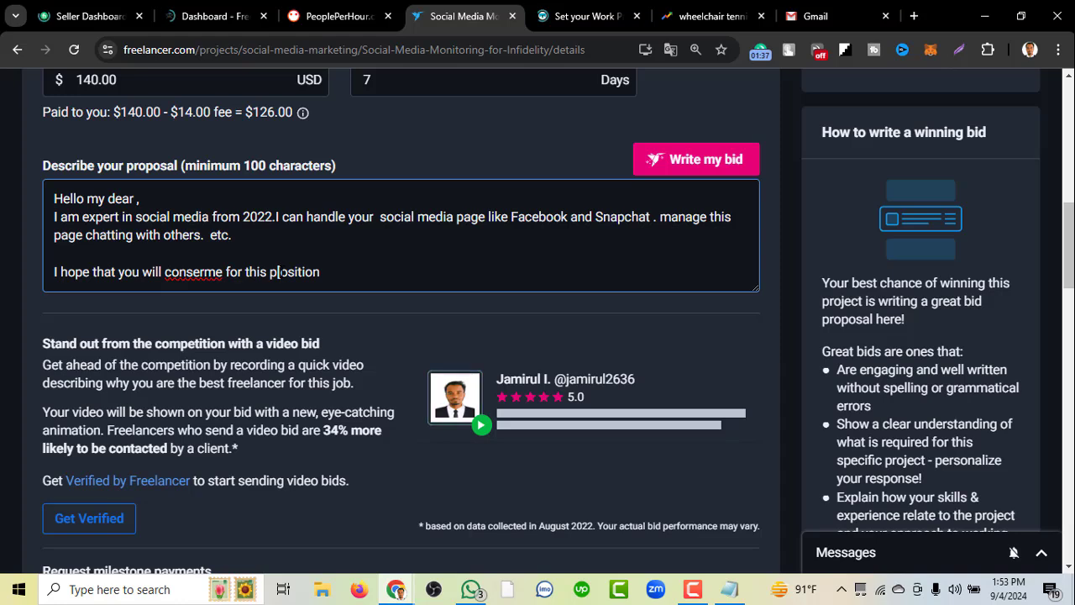
key(BackSpace)
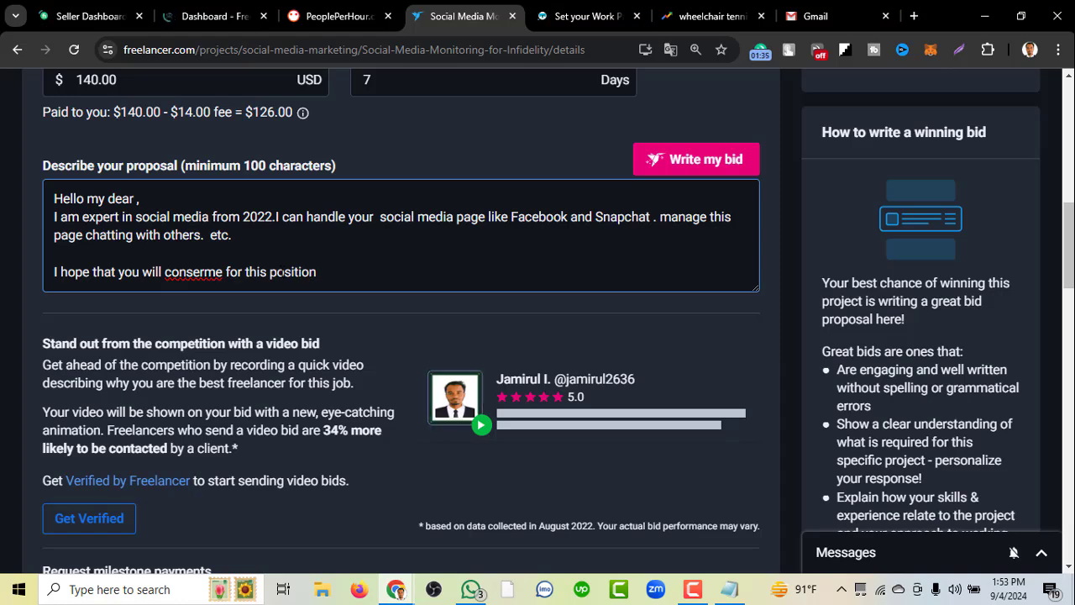
key(End)
Correct the misspelled "conserme" in the closing sentence to "consider" and end the sentence with a period.
right_click(198, 274)
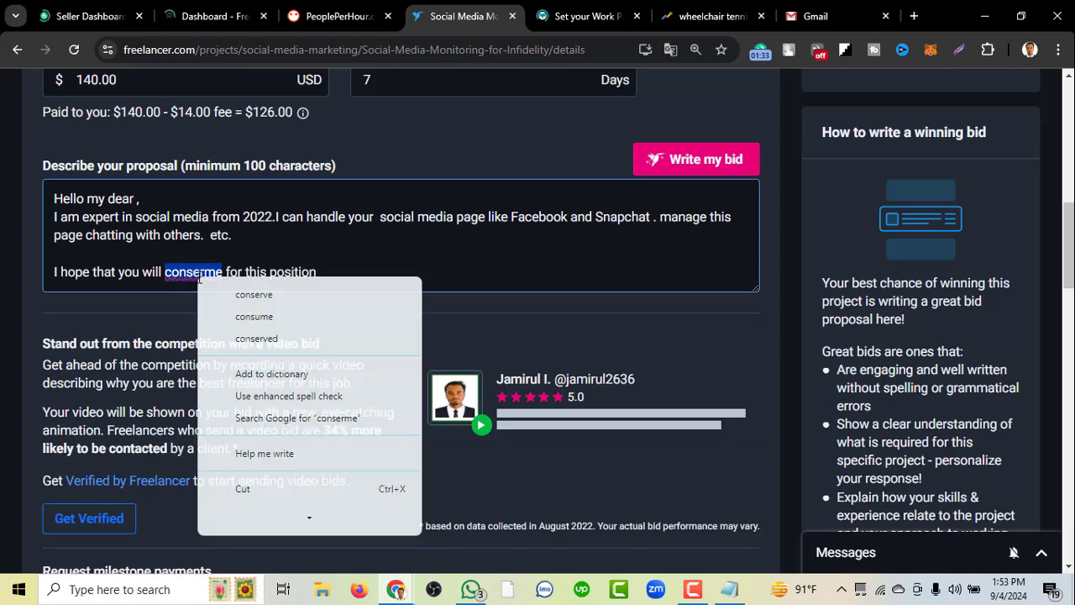
click(438, 275)
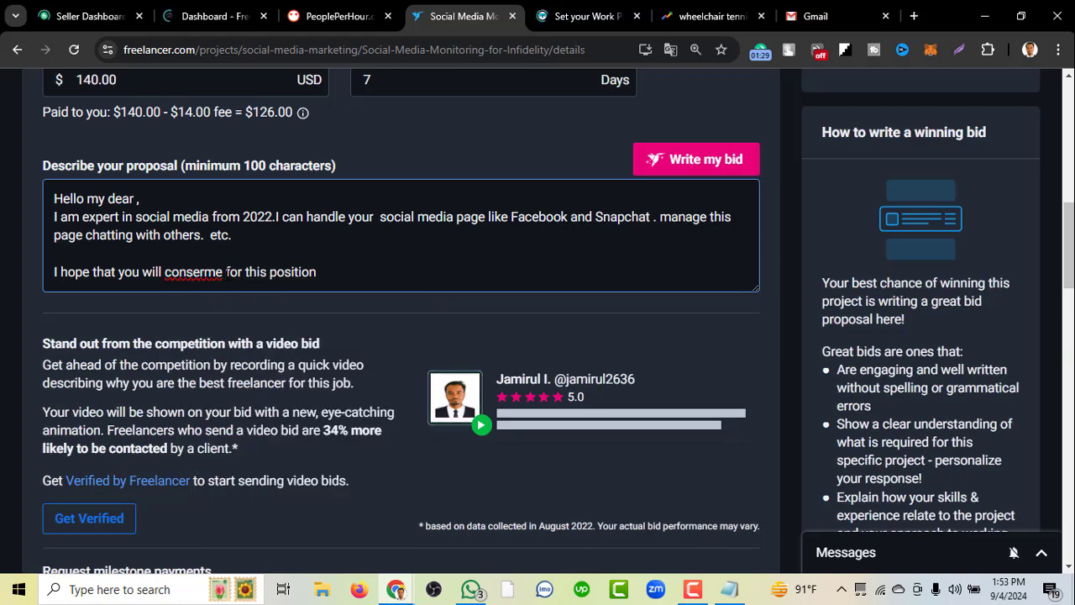
click(225, 271)
key(BackSpace)
key(BackSpace)
key(BackSpace)
key(BackSpace)
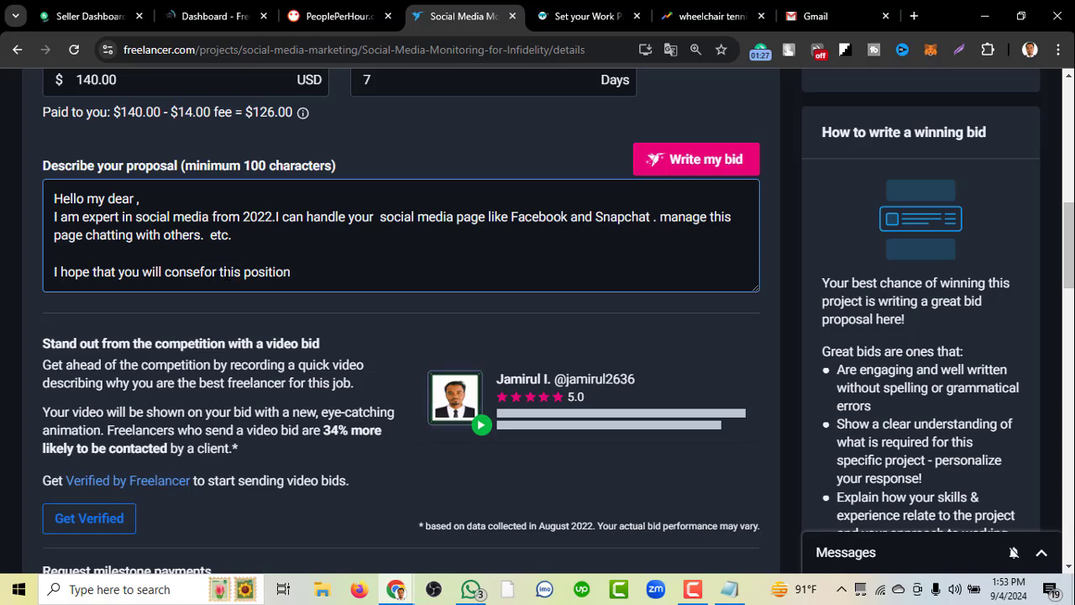
key(BackSpace)
text(ider )
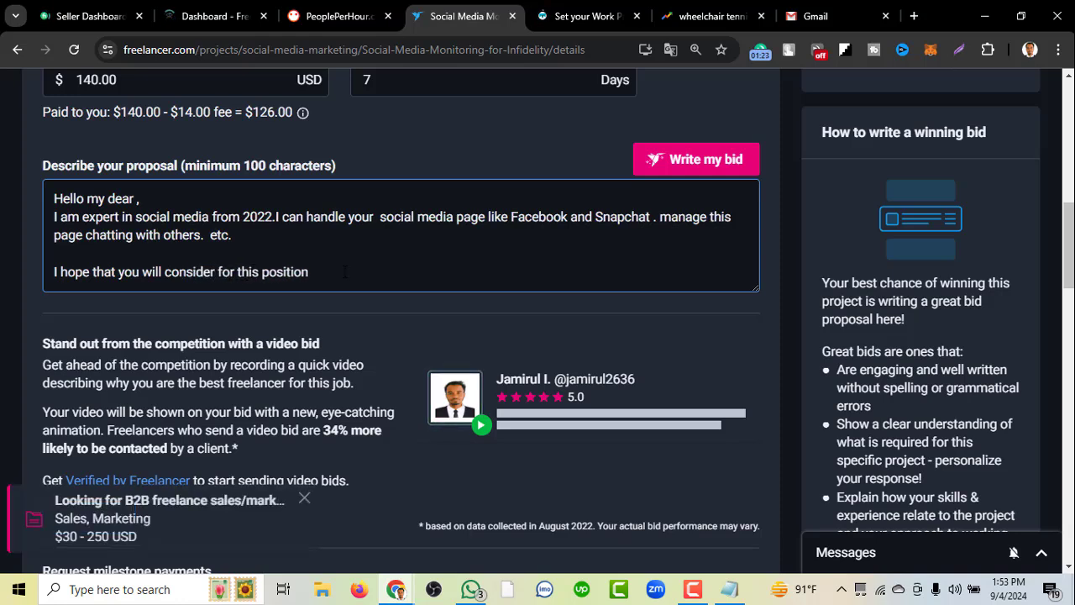
text(.)
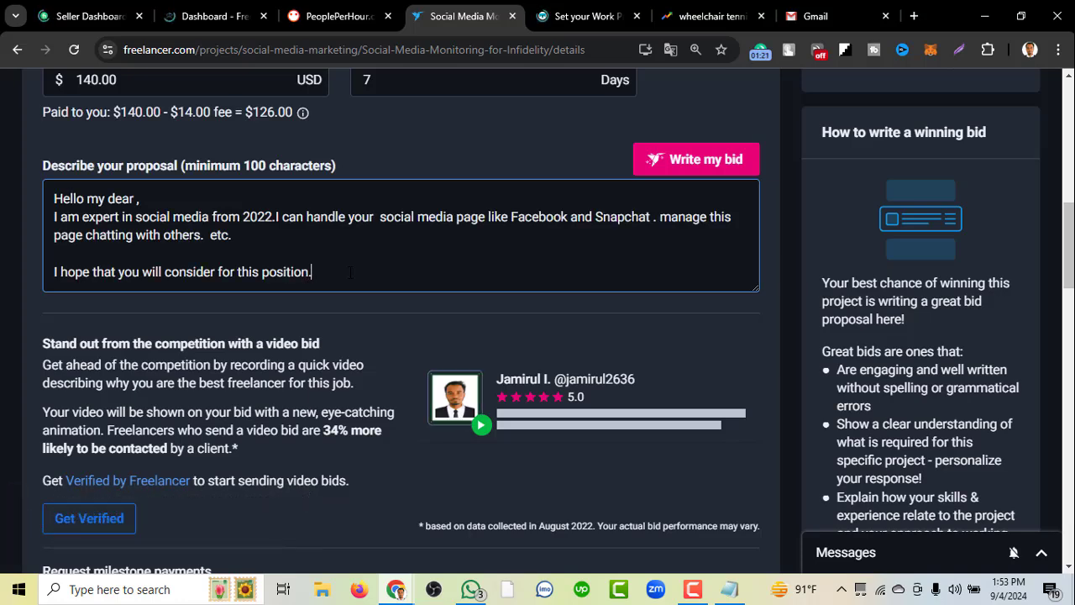
Set the bid amount to 200 USD.
scroll(365, 285, up, 3)
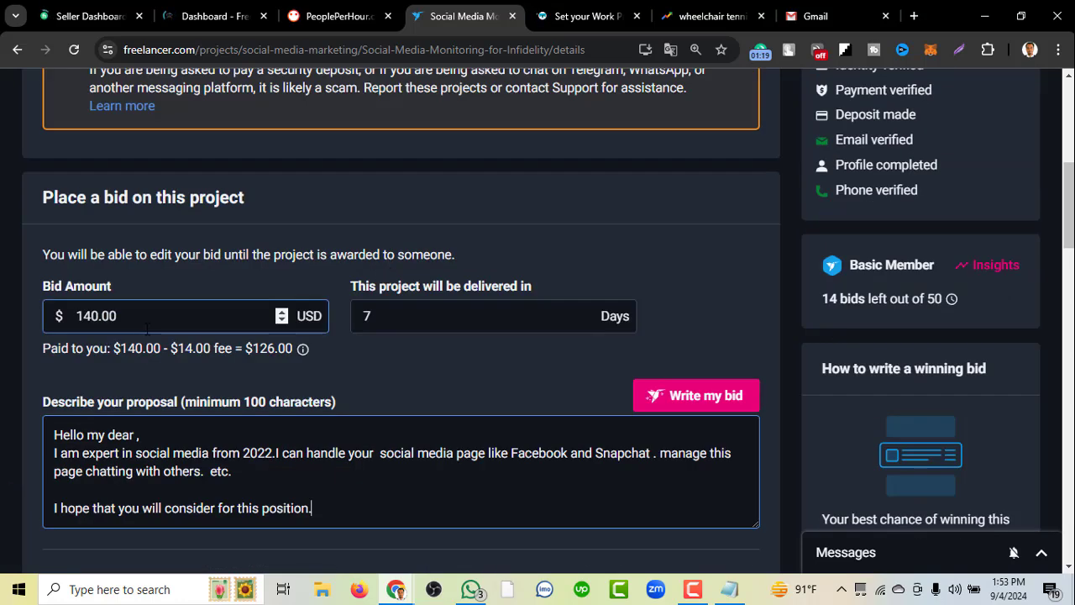
scroll(535, 335, up, 2)
scroll(540, 326, down, 2)
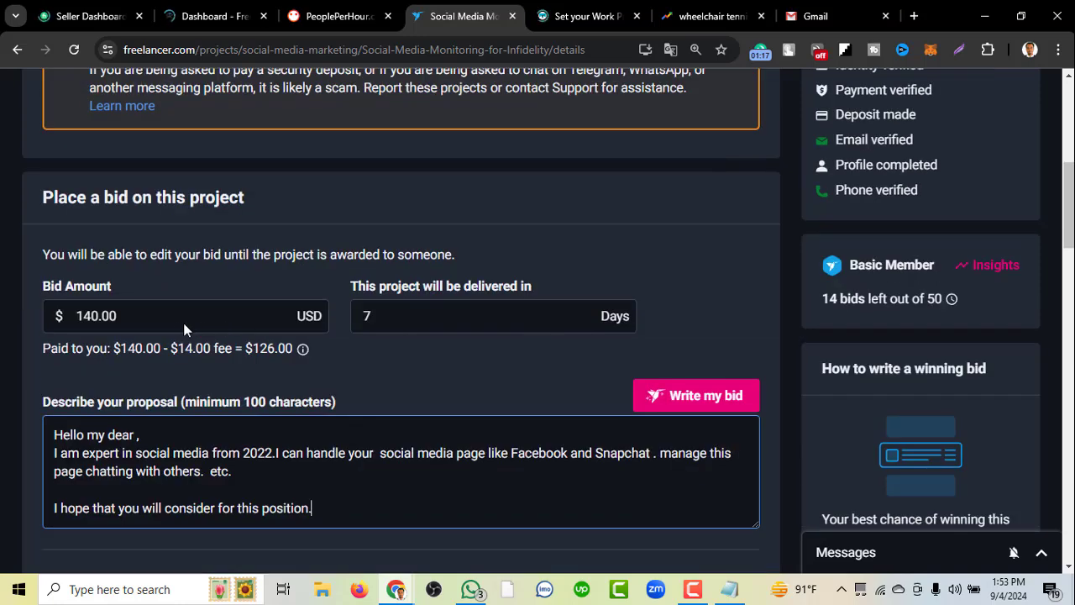
click(178, 319)
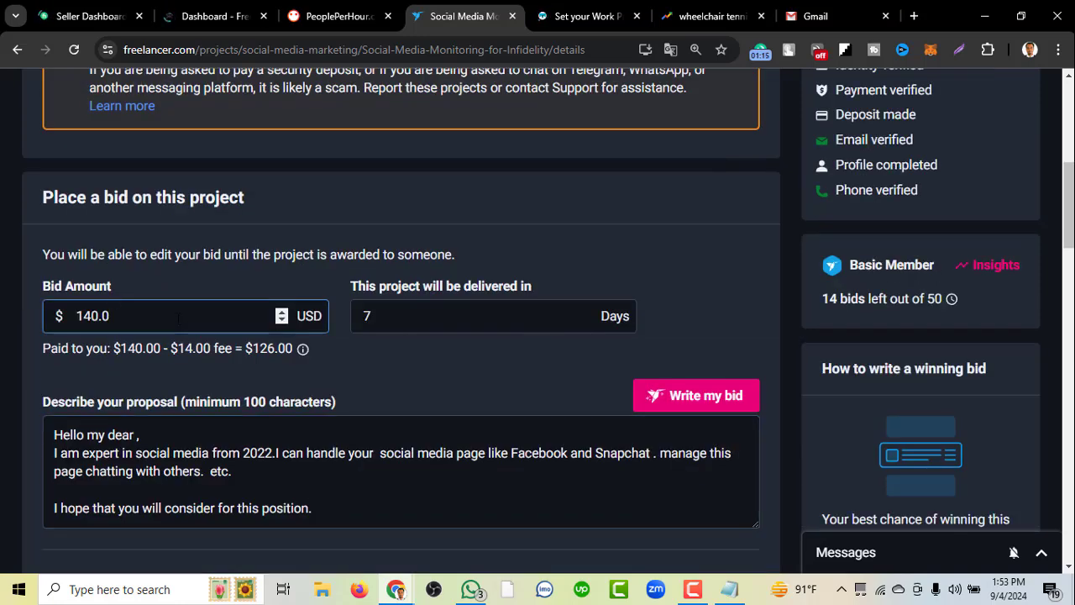
key(BackSpace)
key(BackSpace)
key(BackSpace)
key(BackSpace)
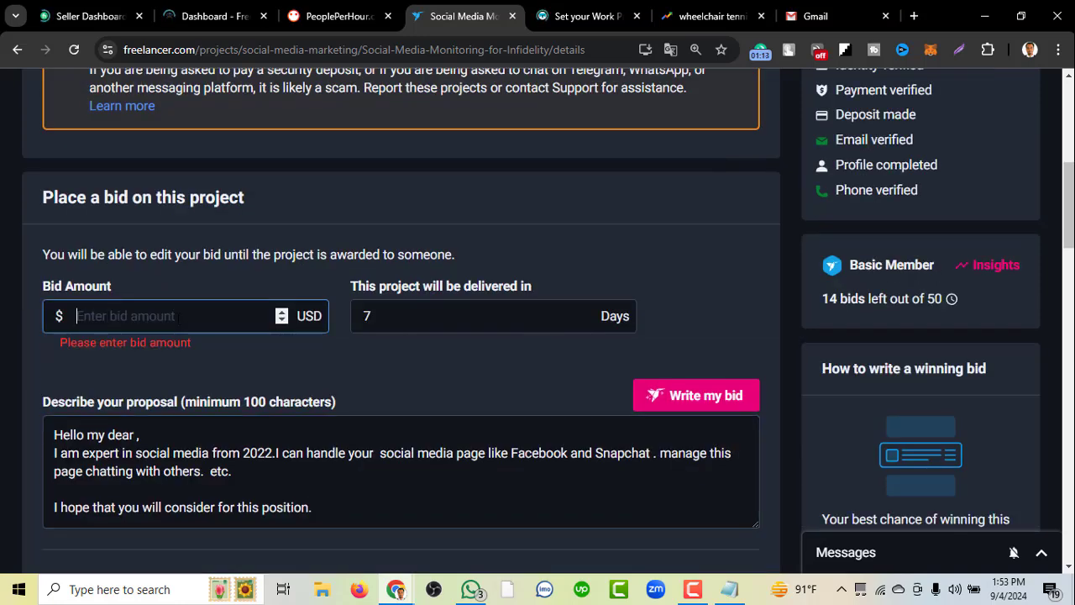
text(1)
key(BackSpace)
text(200)
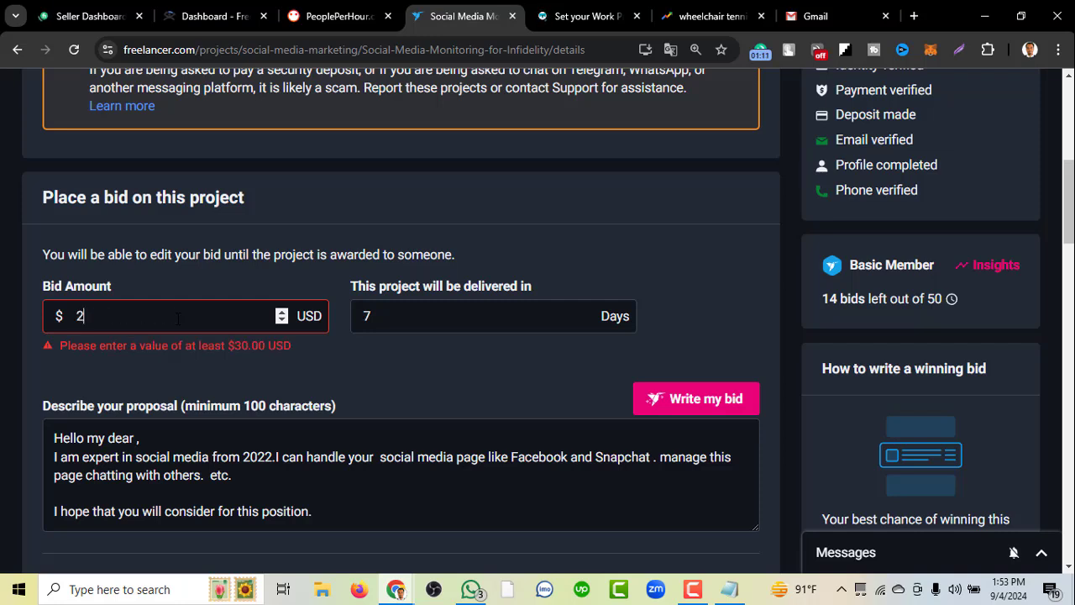
Set the project's delivery time to 30 days.
click(402, 320)
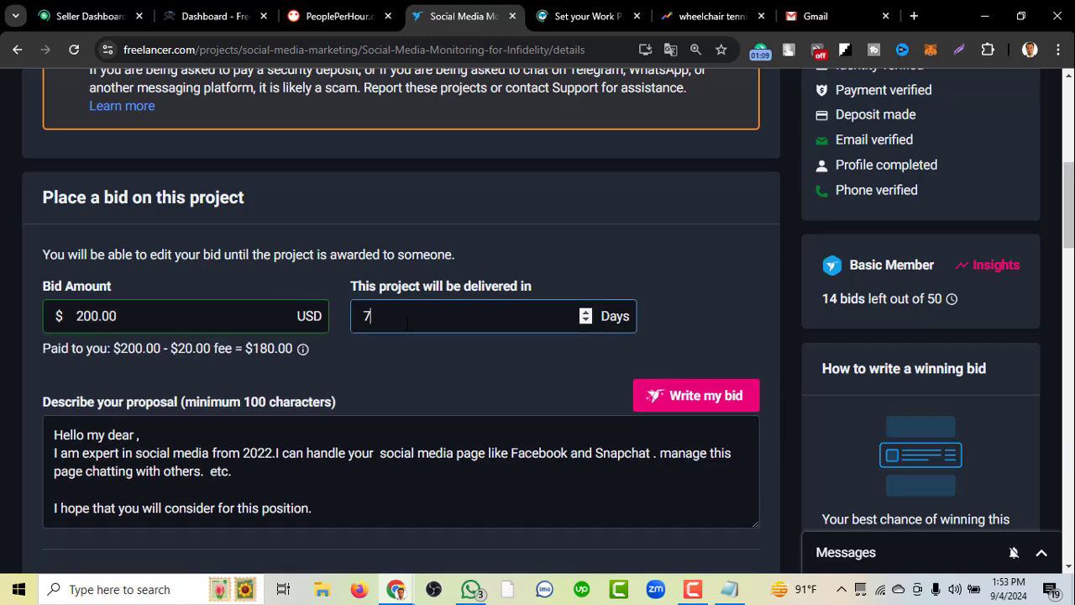
key(BackSpace)
text(30)
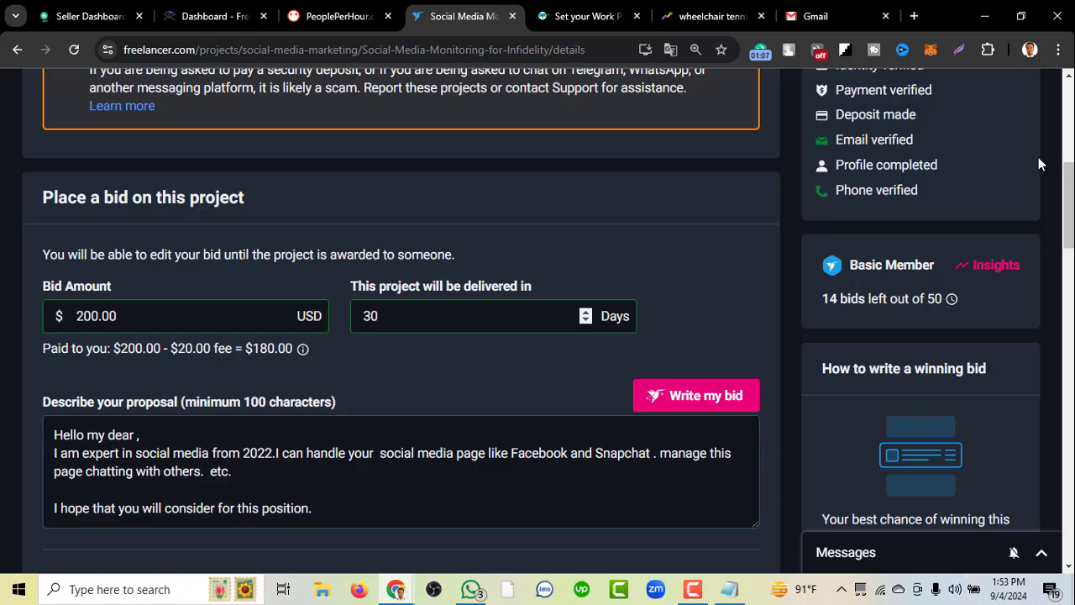
Stop the Auto Refresh Plus timer for the project page so that the completed bid form is not reloaded.
scroll(643, 284, down, 10)
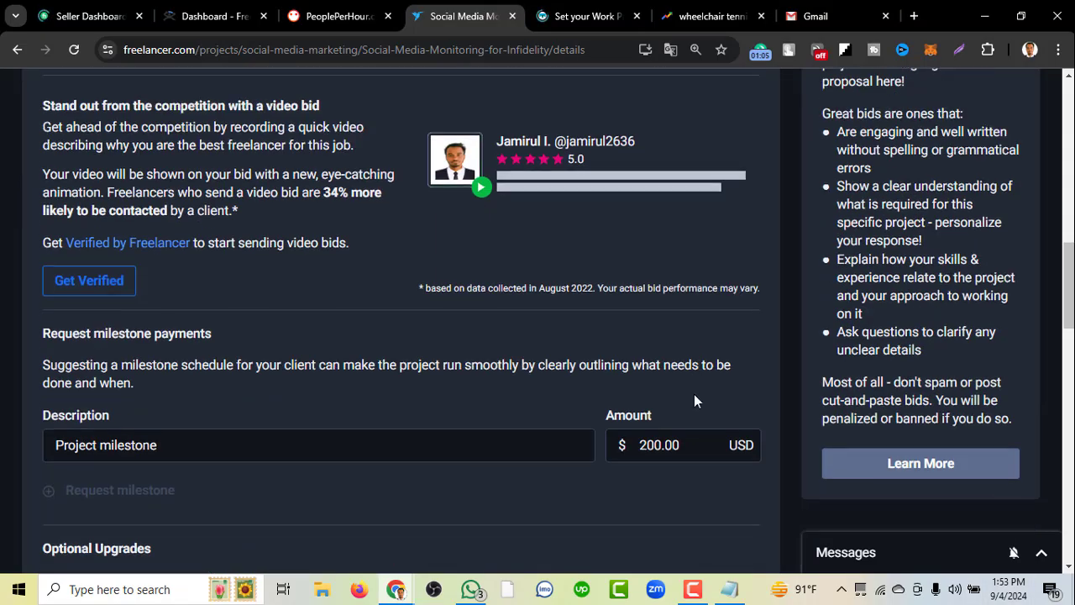
scroll(716, 277, down, 4)
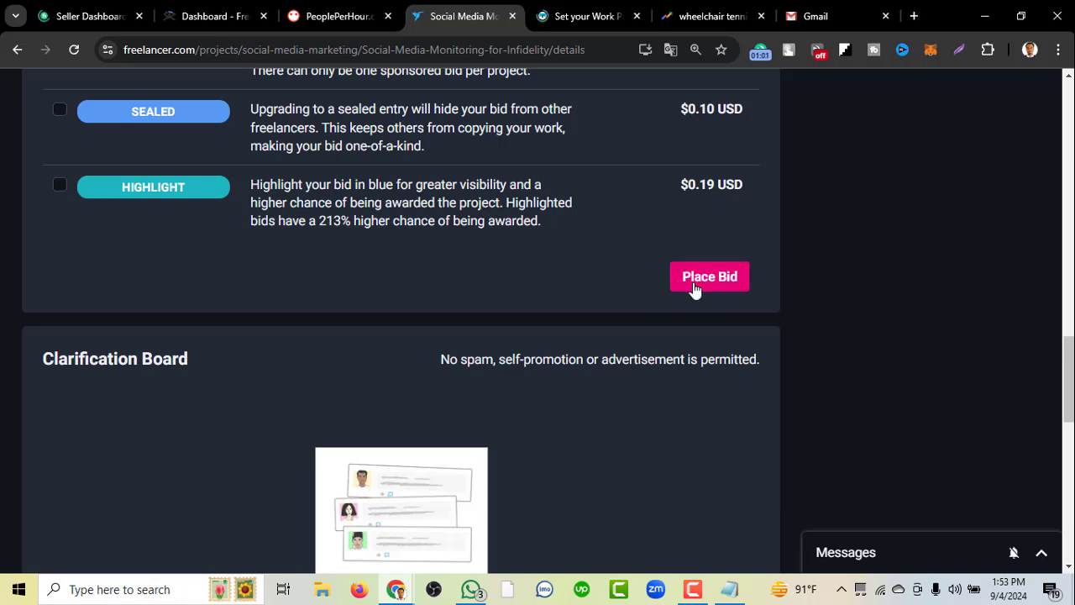
scroll(718, 288, up, 3)
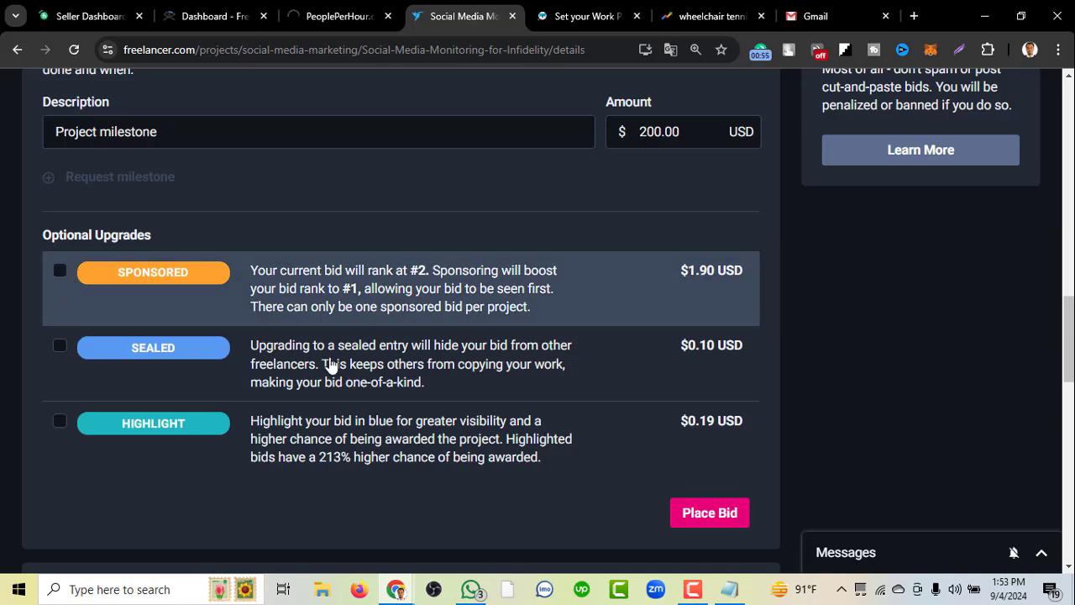
click(760, 52)
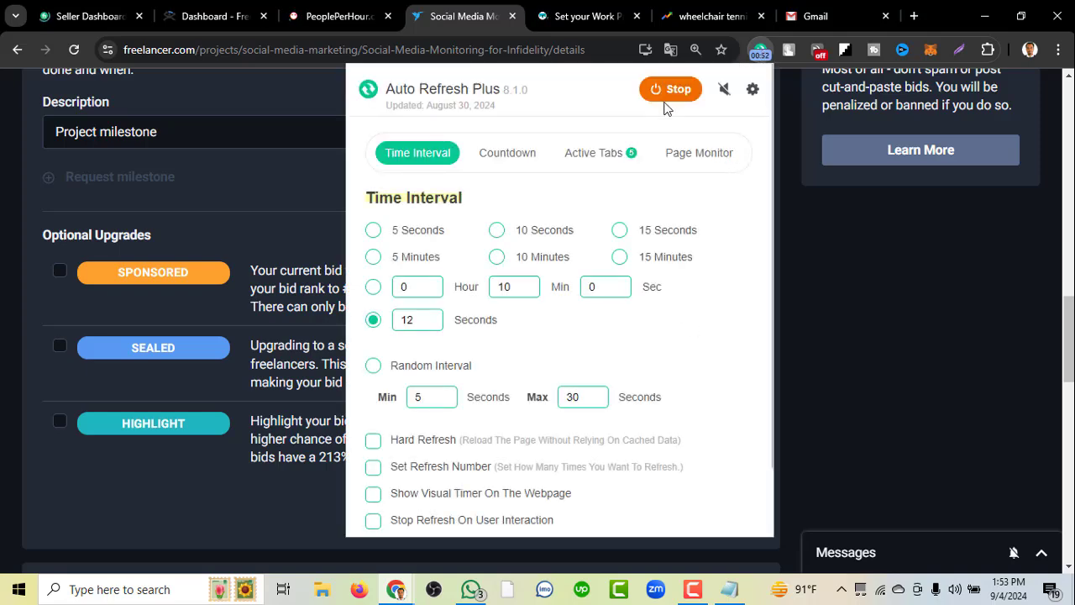
click(669, 93)
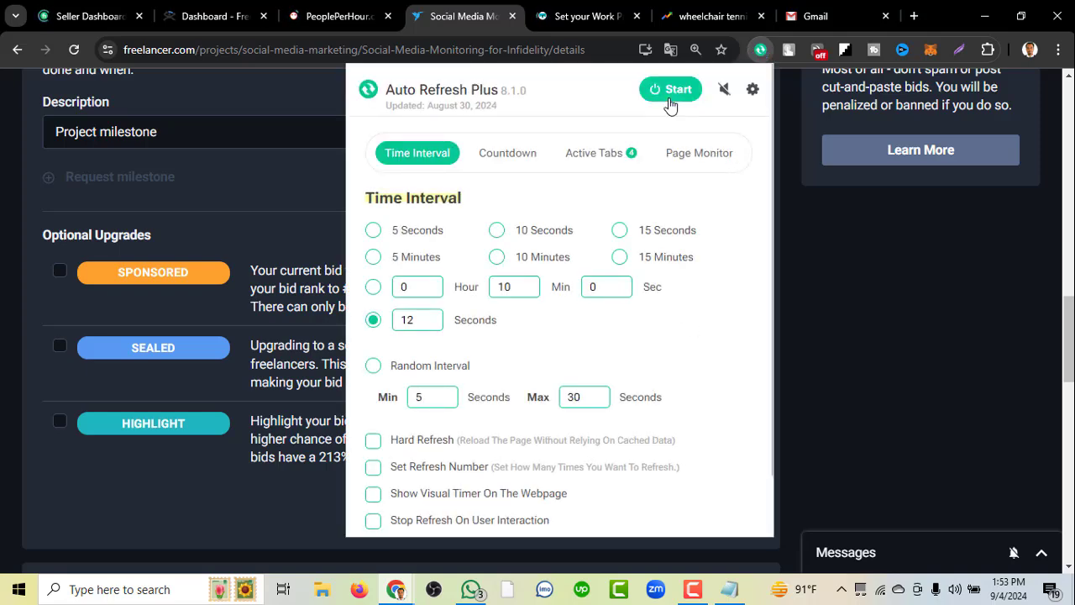
click(261, 227)
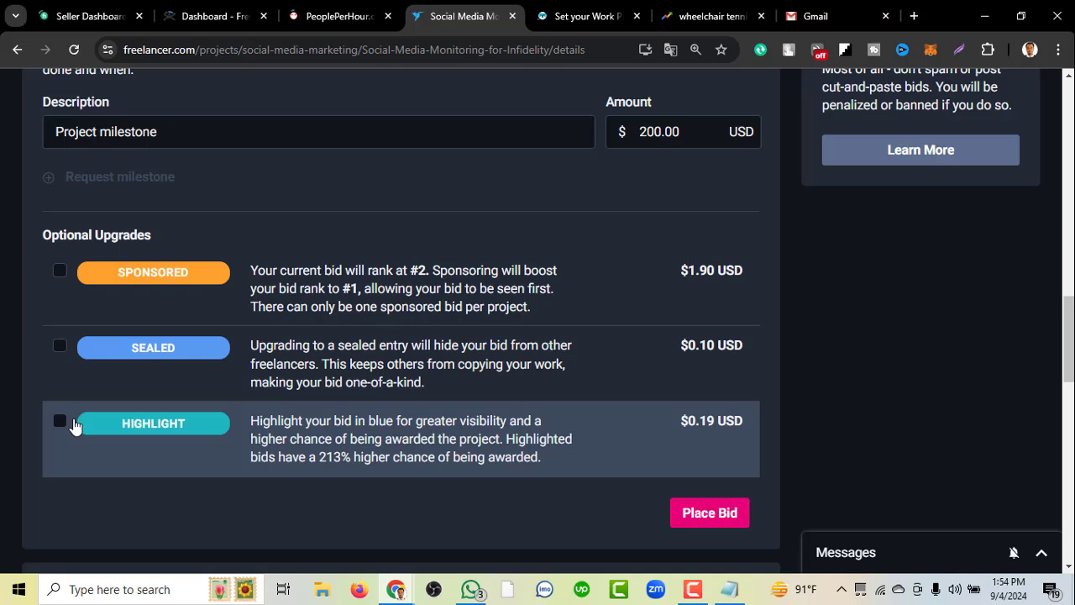
Check the completed bid form and place the bid on the project without selecting any optional upgrades.
scroll(431, 278, up, 4)
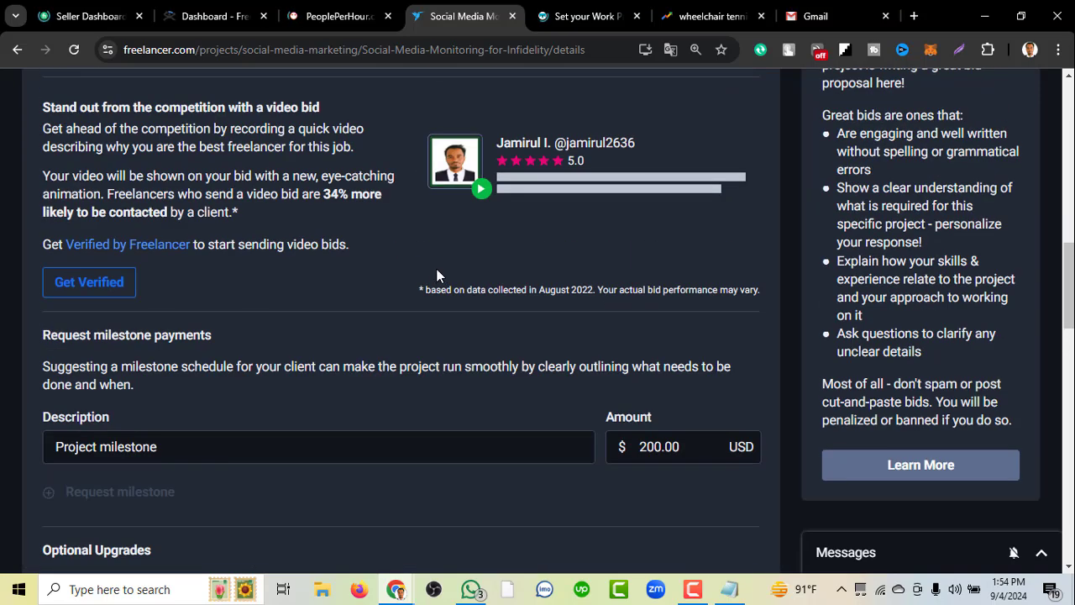
scroll(432, 276, up, 5)
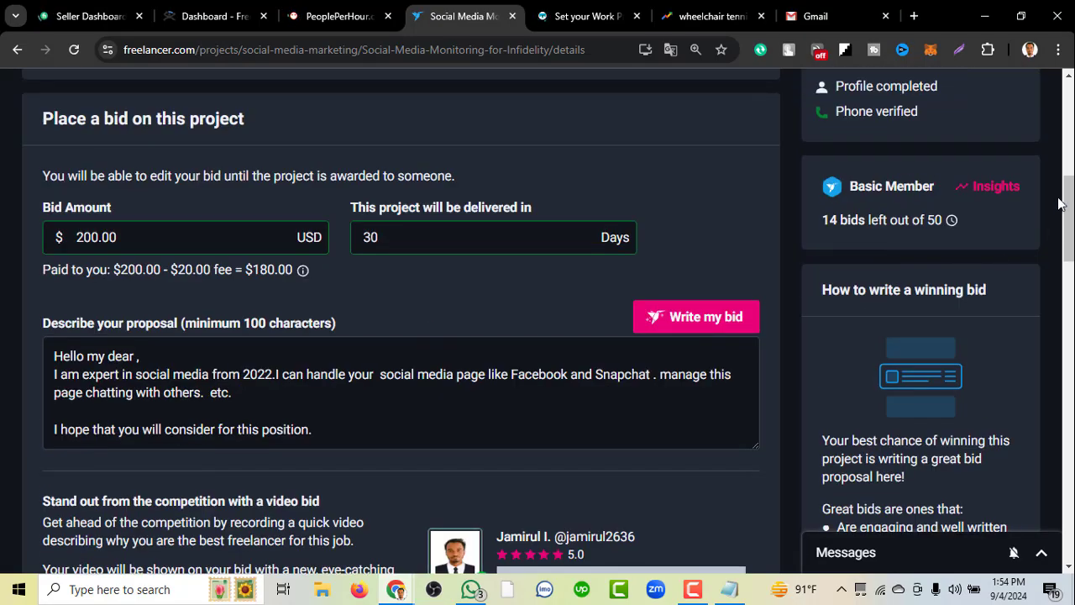
scroll(957, 211, up, 1)
scroll(957, 210, up, 6)
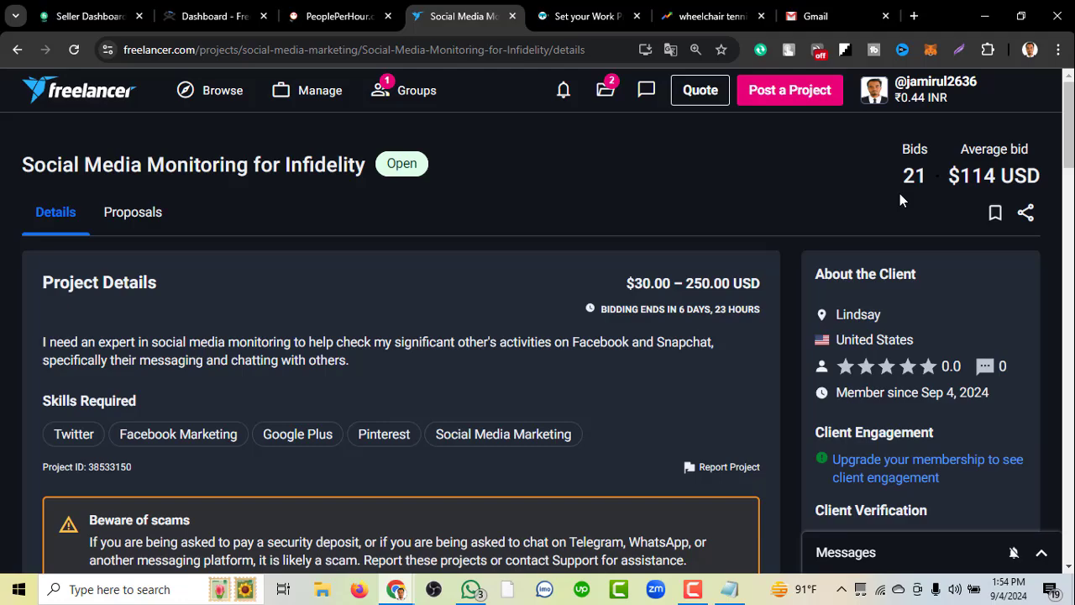
scroll(903, 225, down, 10)
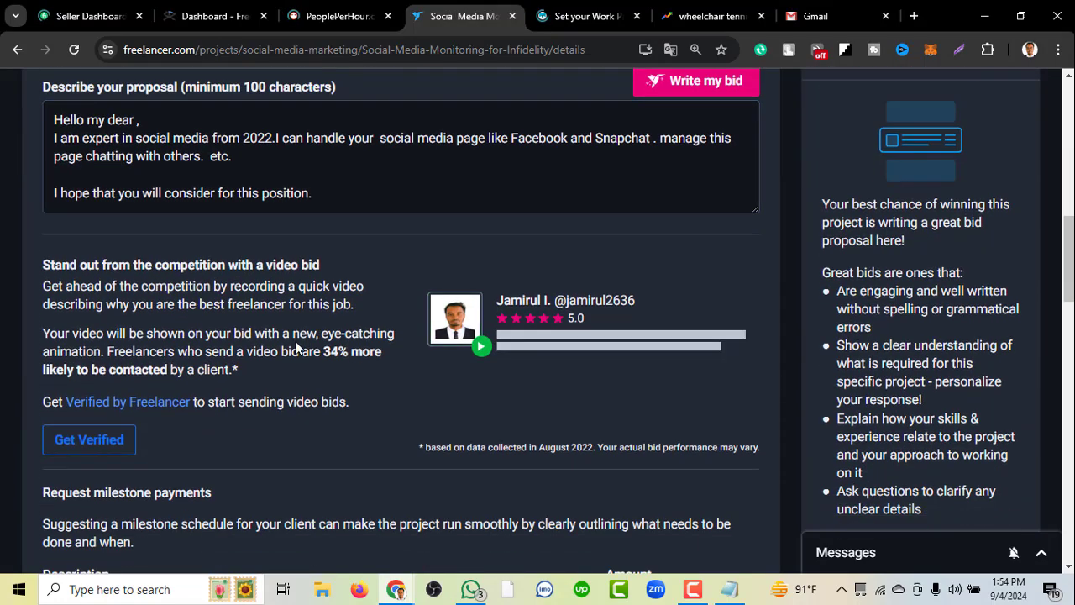
scroll(294, 349, down, 2)
scroll(314, 346, down, 2)
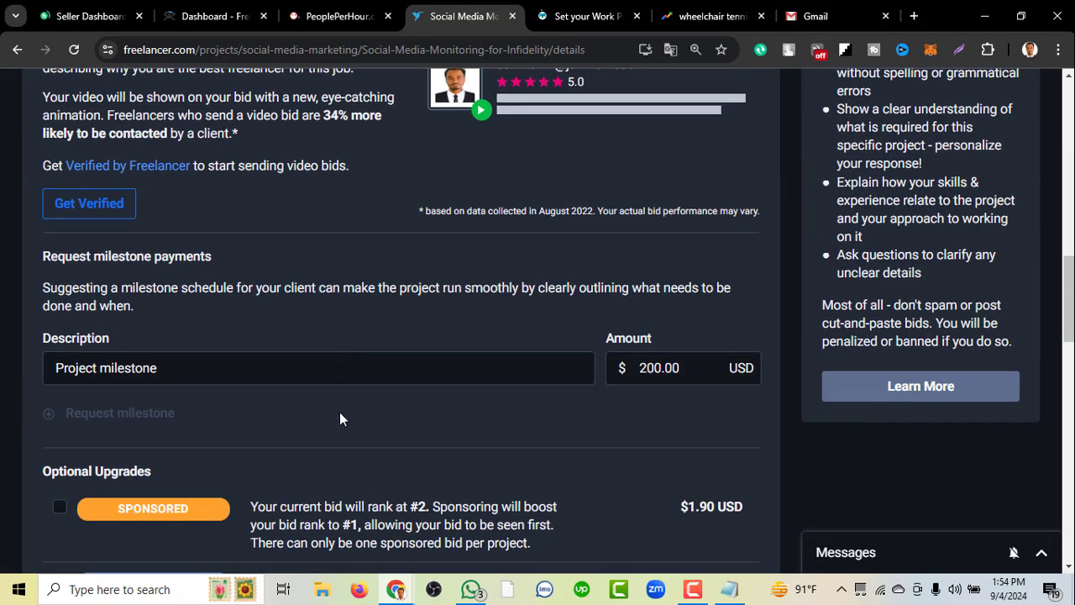
scroll(340, 419, down, 2)
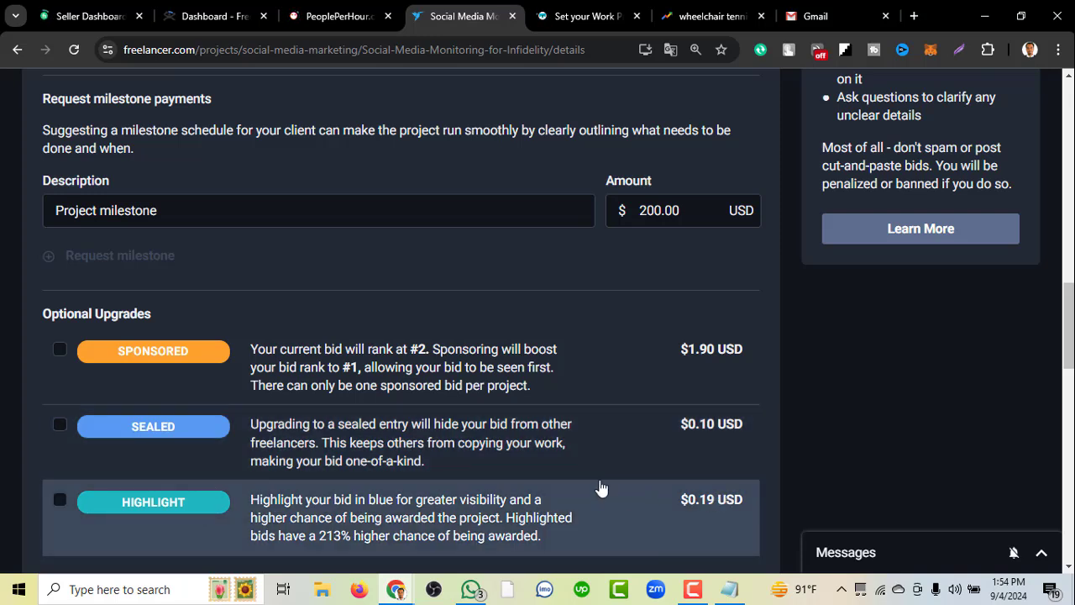
scroll(732, 485, down, 2)
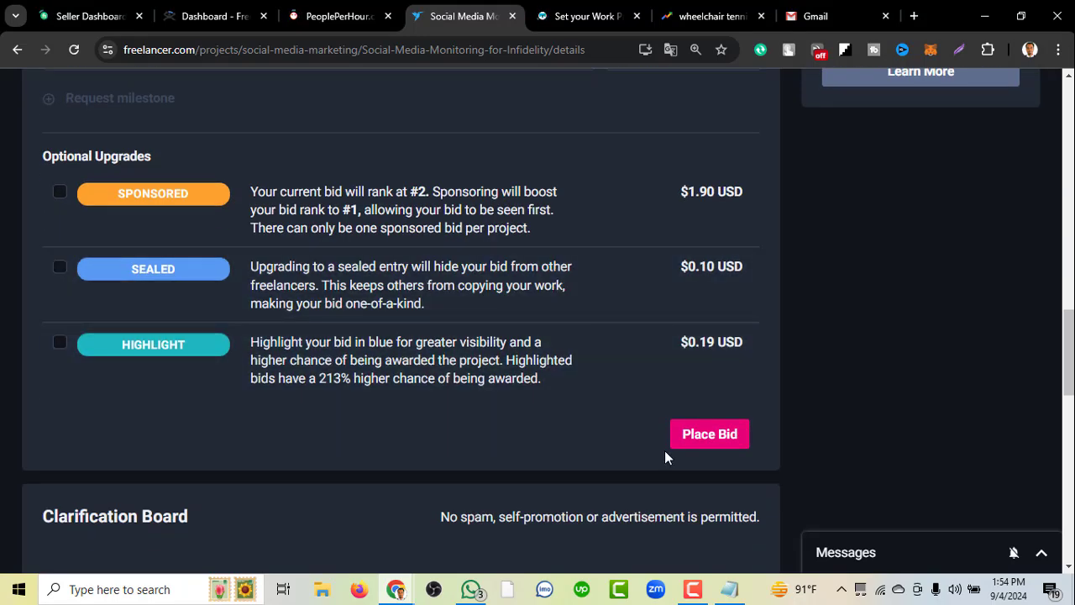
click(701, 441)
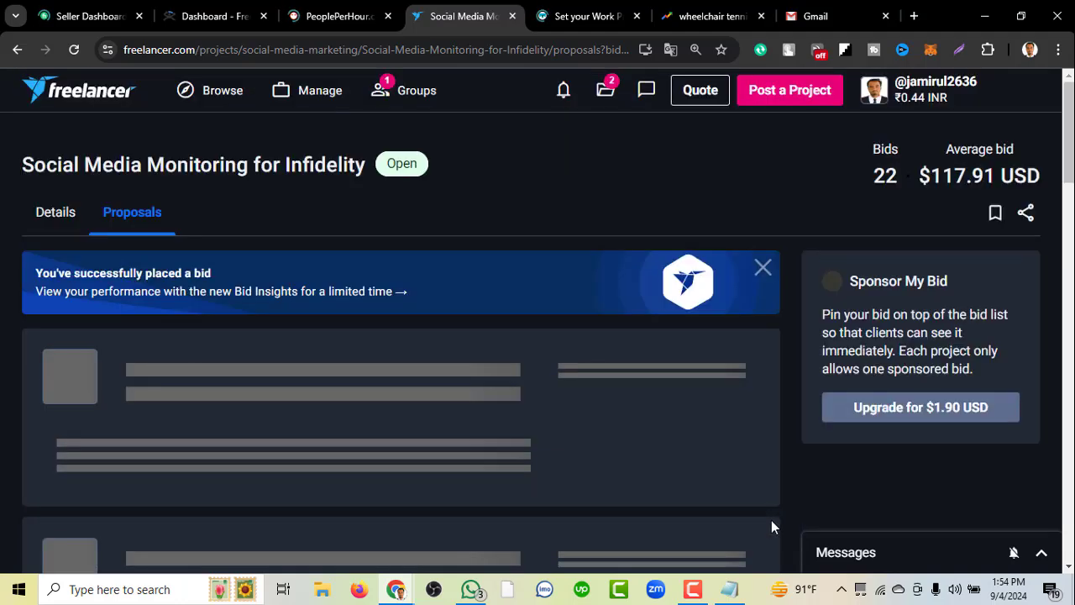
click(692, 589)
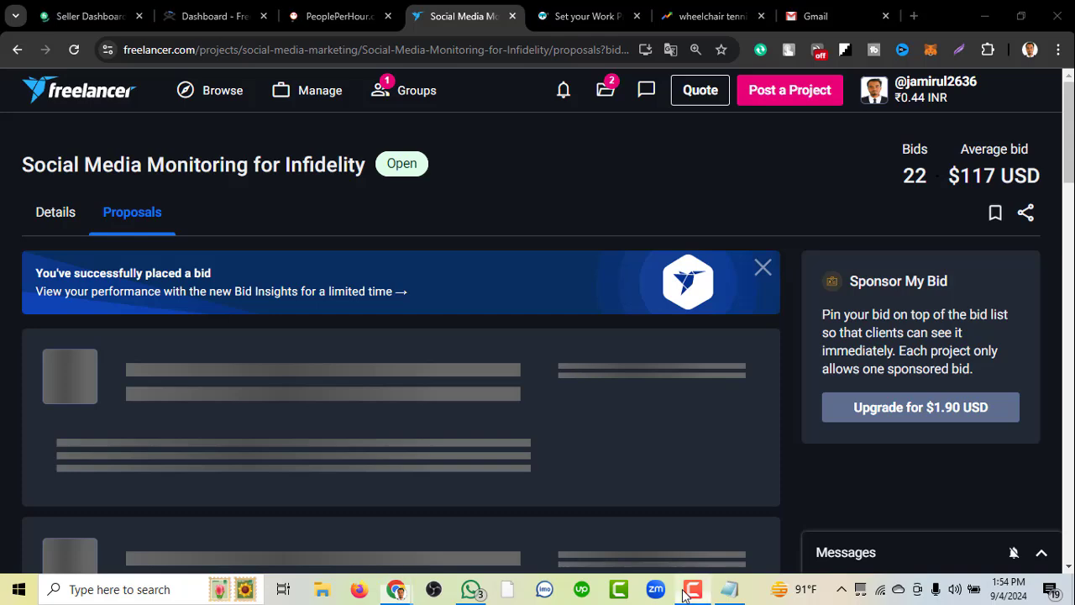
click(999, 525)
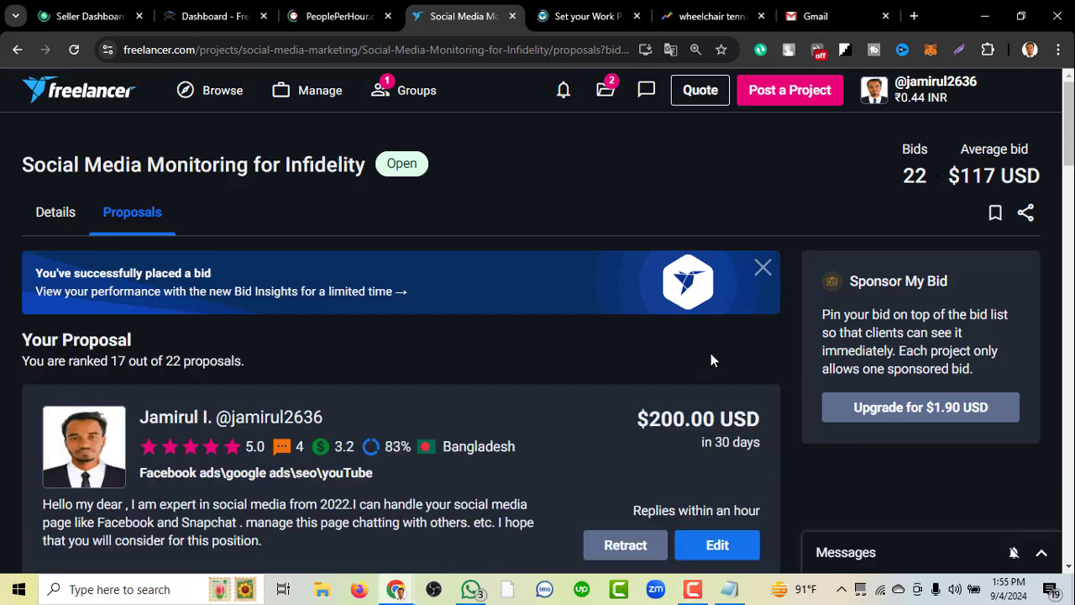
Review the submitted proposal and compare its amount, delivery time and text with the other freelancers' proposals.
scroll(706, 319, down, 2)
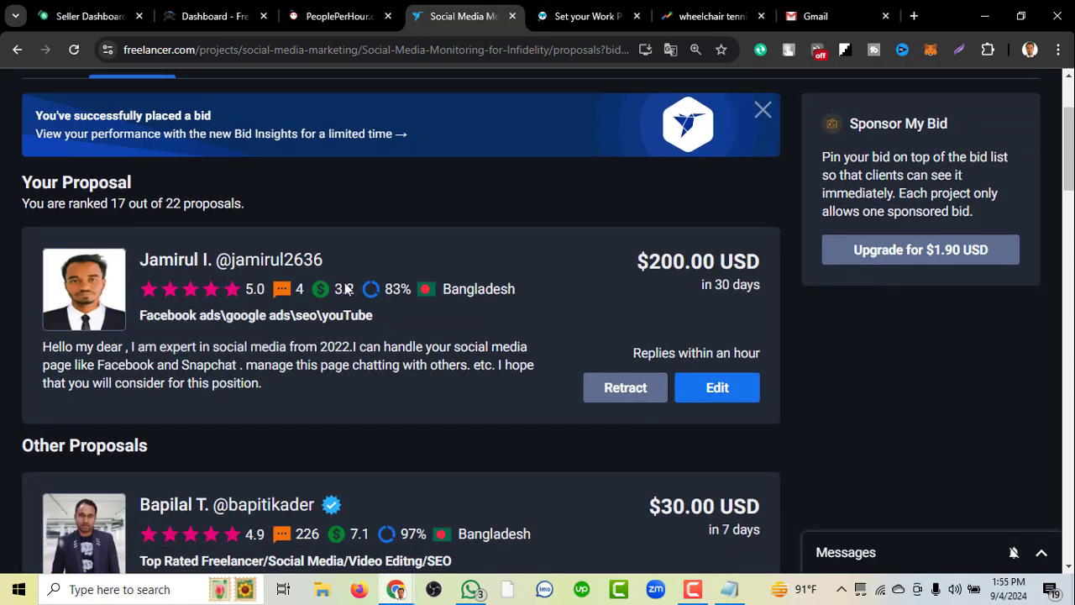
scroll(405, 305, down, 2)
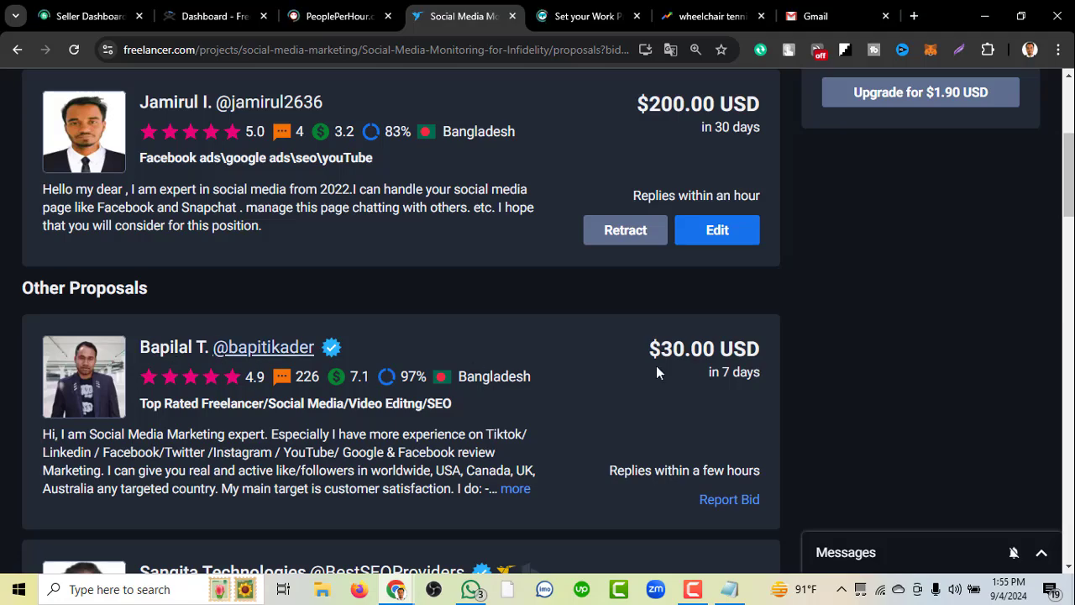
scroll(656, 366, down, 3)
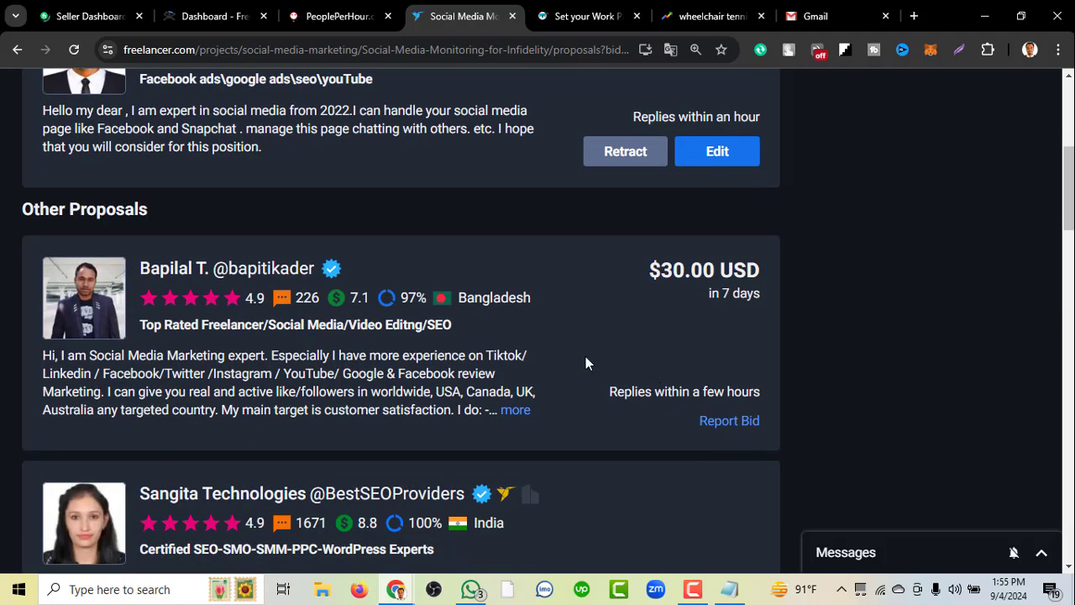
scroll(619, 339, down, 3)
Open the account's Bid Insights page.
scroll(922, 290, up, 10)
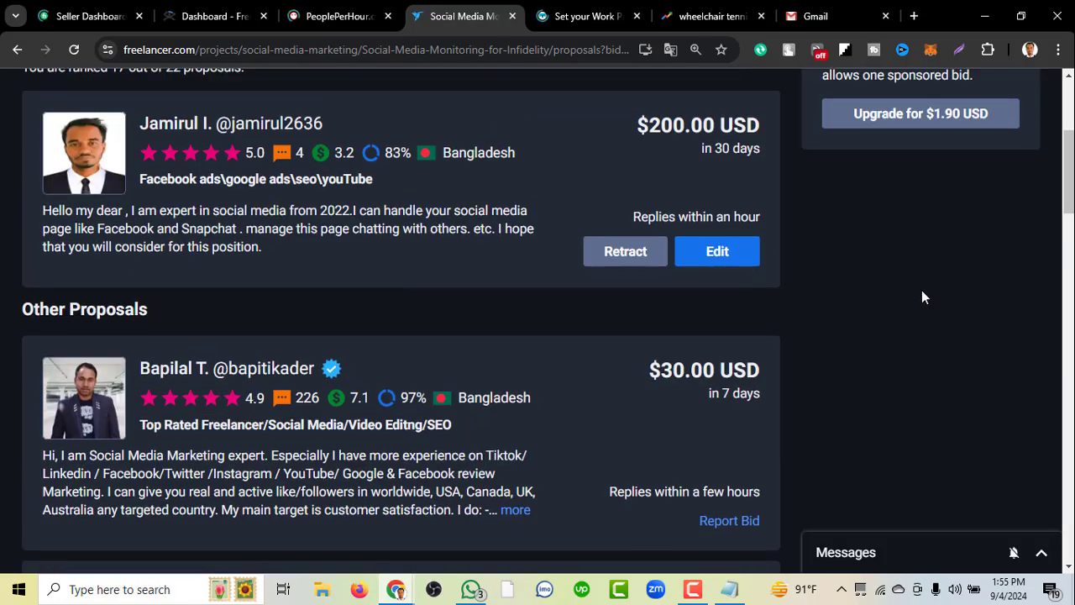
click(906, 103)
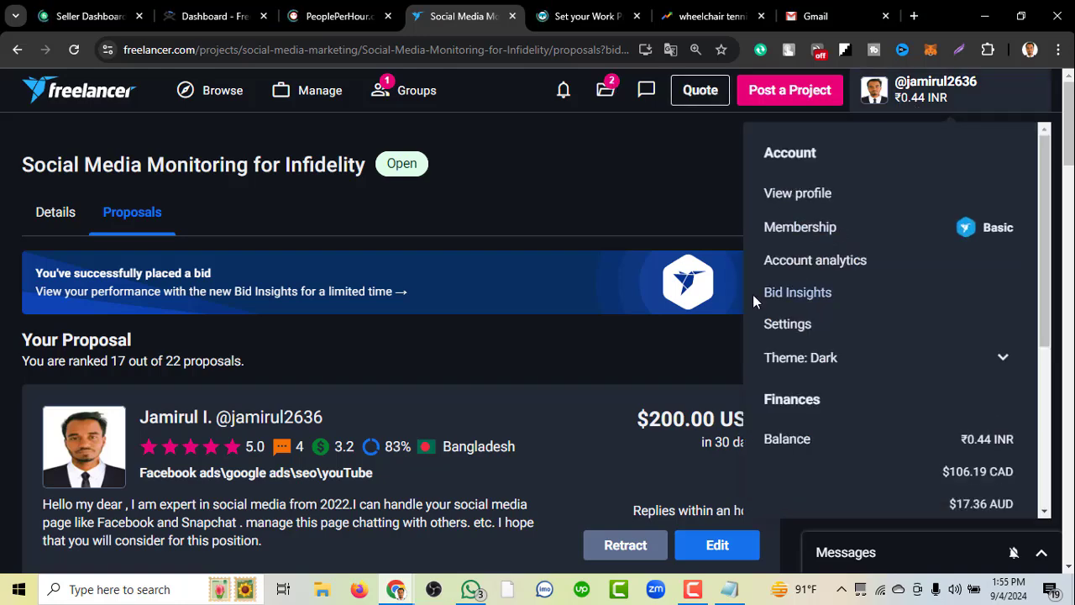
click(785, 294)
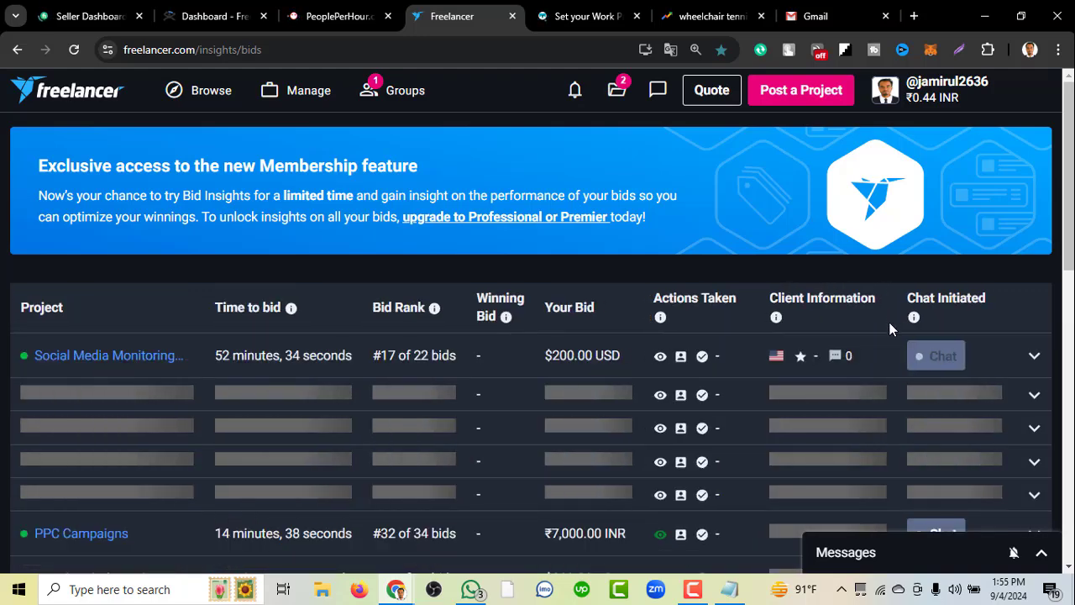
Examine the placed bids' ranks, amounts, client actions, client information and chat status in the insights table.
scroll(927, 349, down, 1)
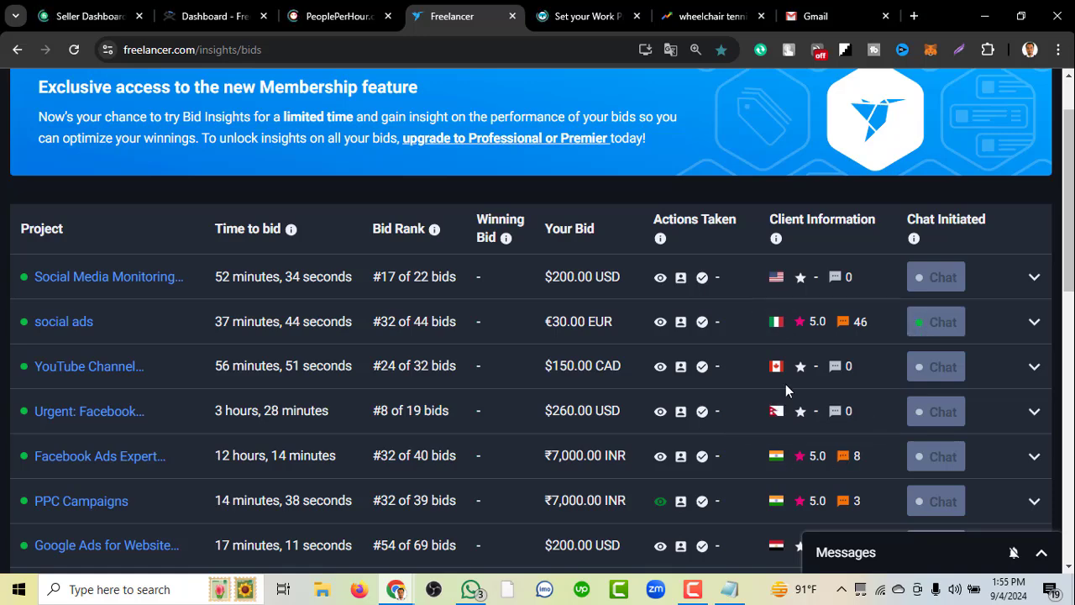
scroll(931, 361, down, 2)
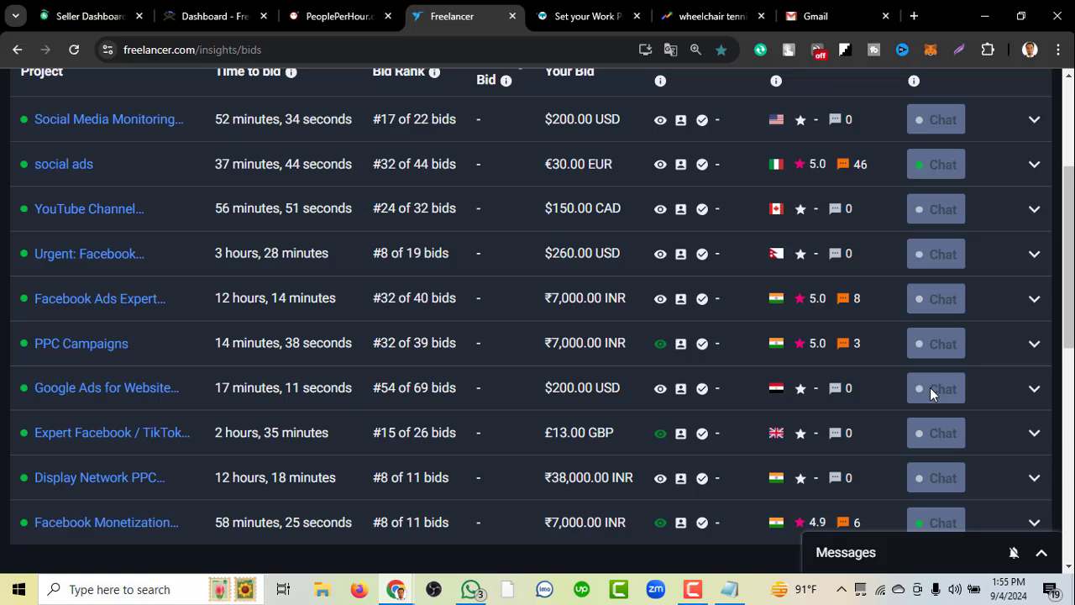
scroll(930, 387, down, 2)
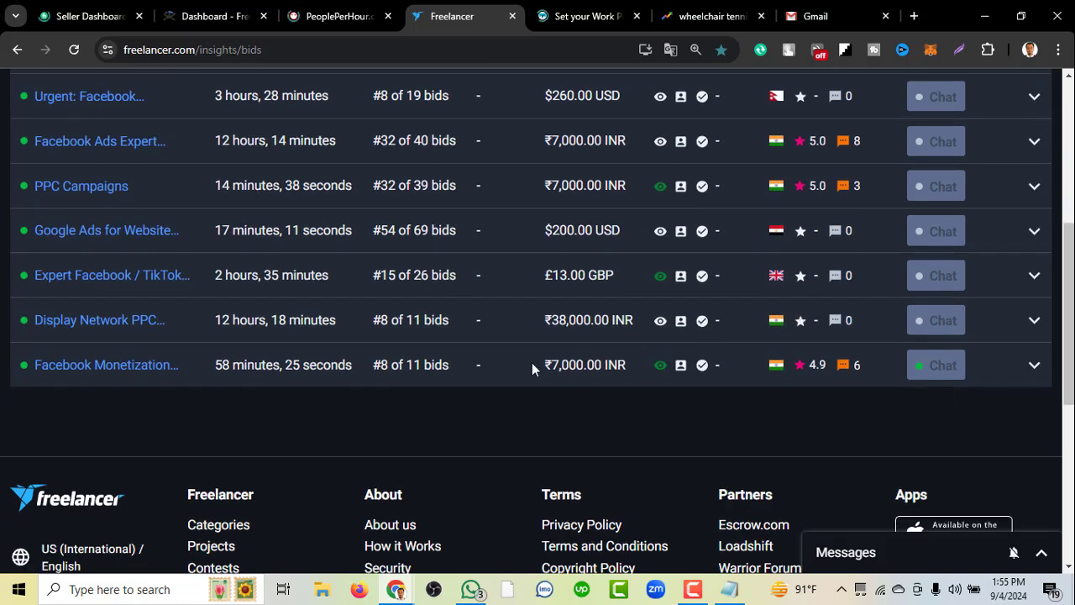
scroll(532, 362, up, 6)
scroll(915, 354, down, 2)
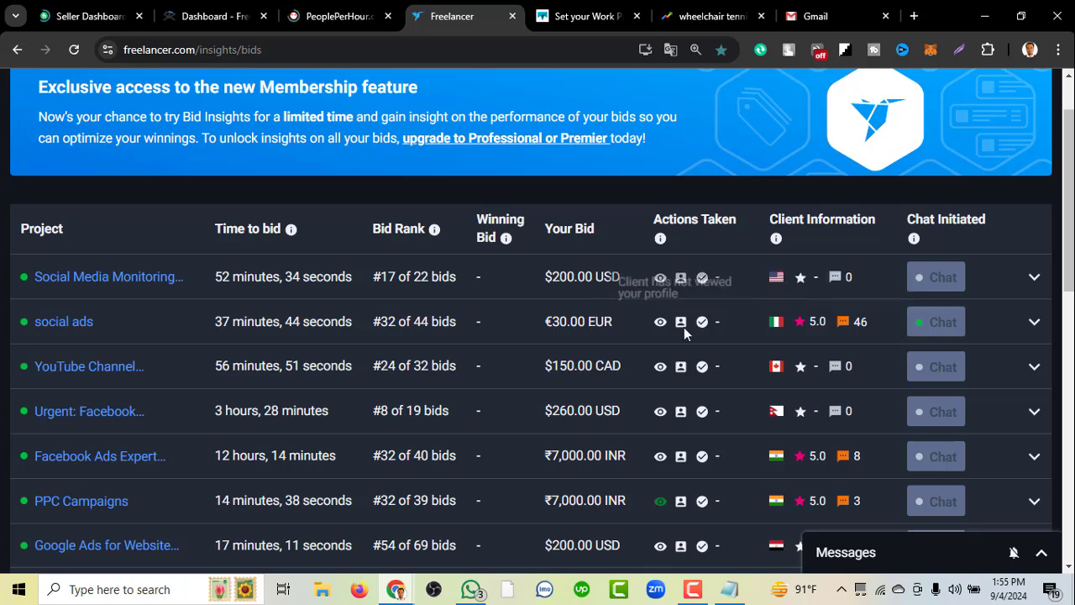
mouse_move(662, 324)
scroll(662, 329, down, 2)
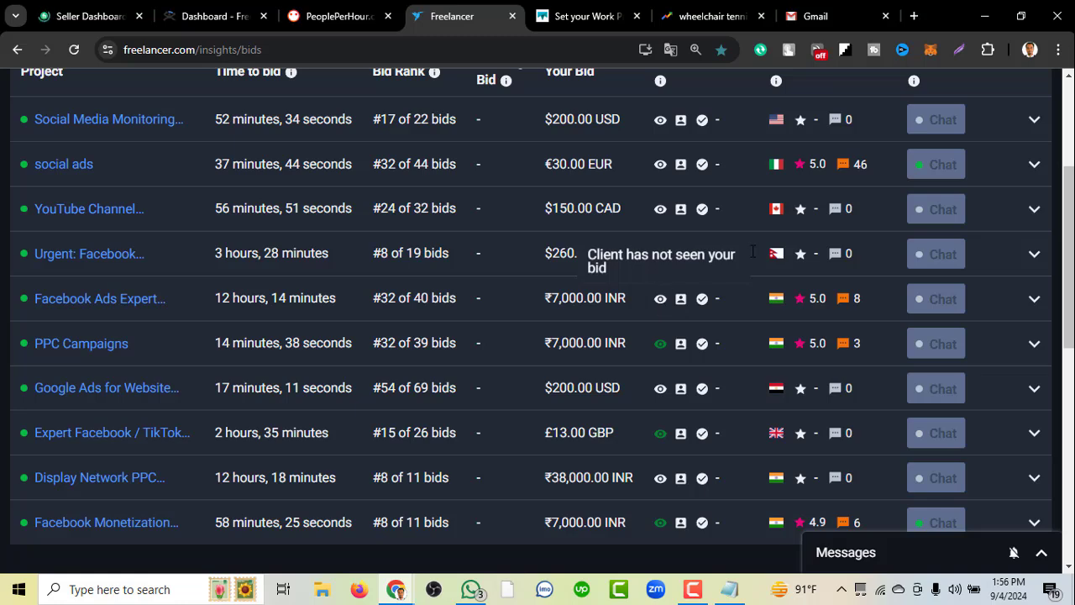
scroll(799, 266, up, 3)
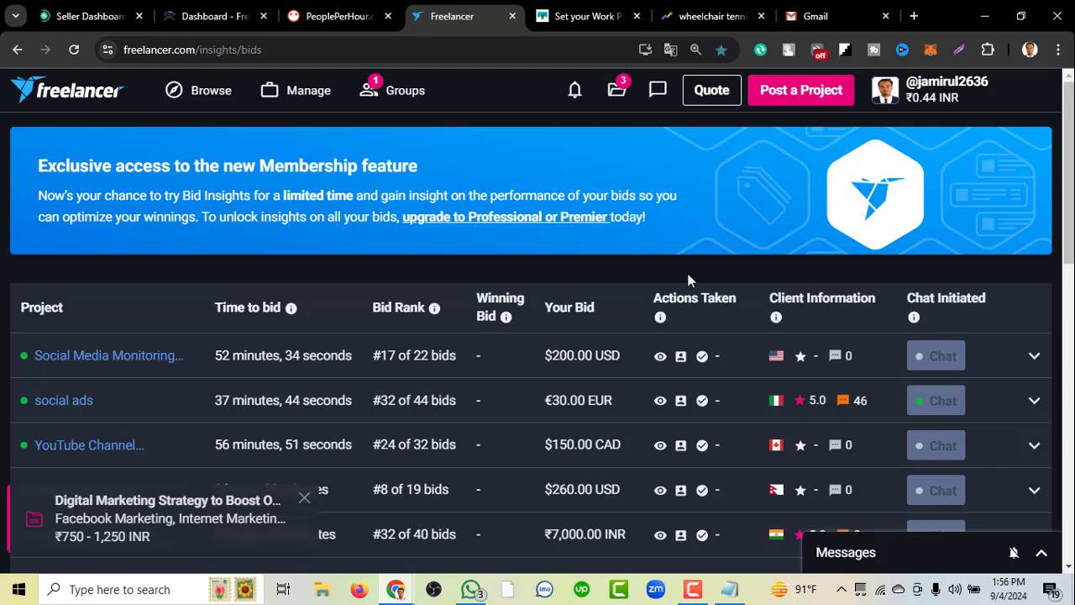
scroll(653, 193, down, 1)
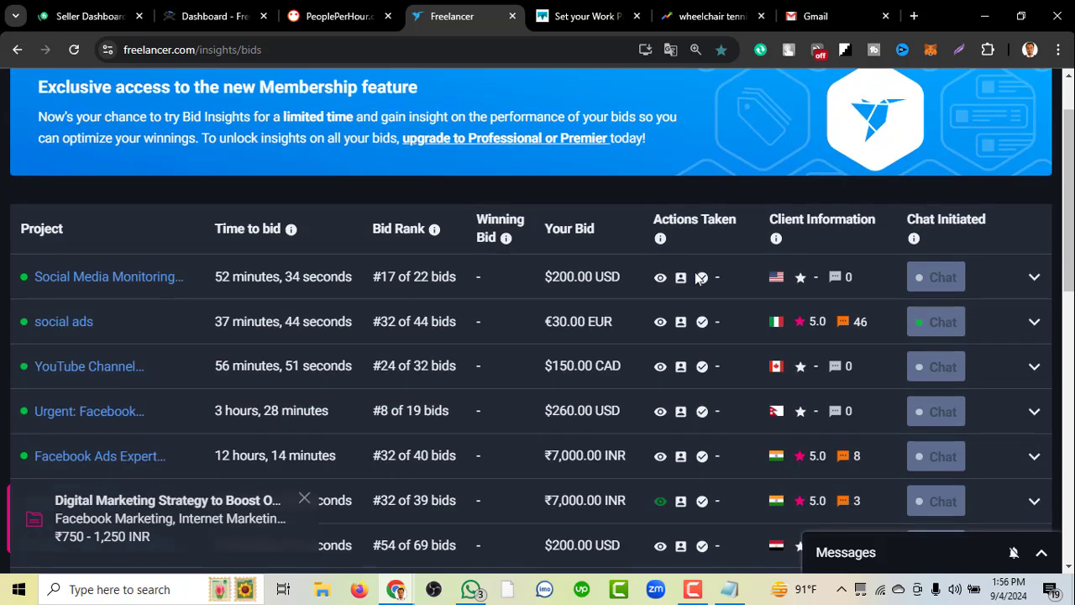